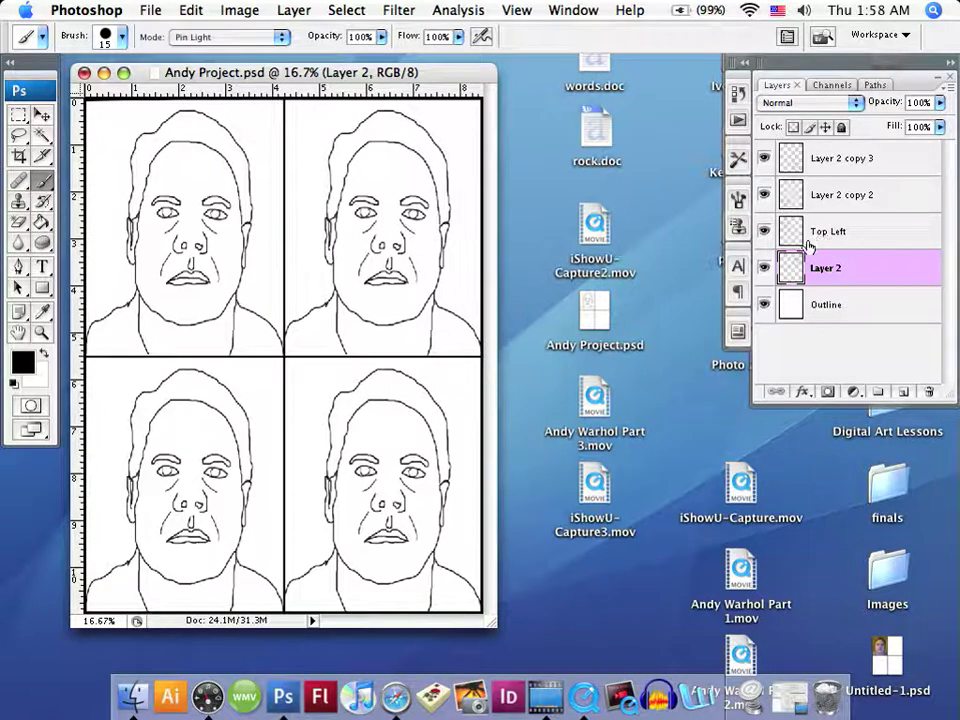
- Toggle the visibility of each portrait layer to check which quadrant it belongs to, leaving all layers shown
left_click(765, 270)
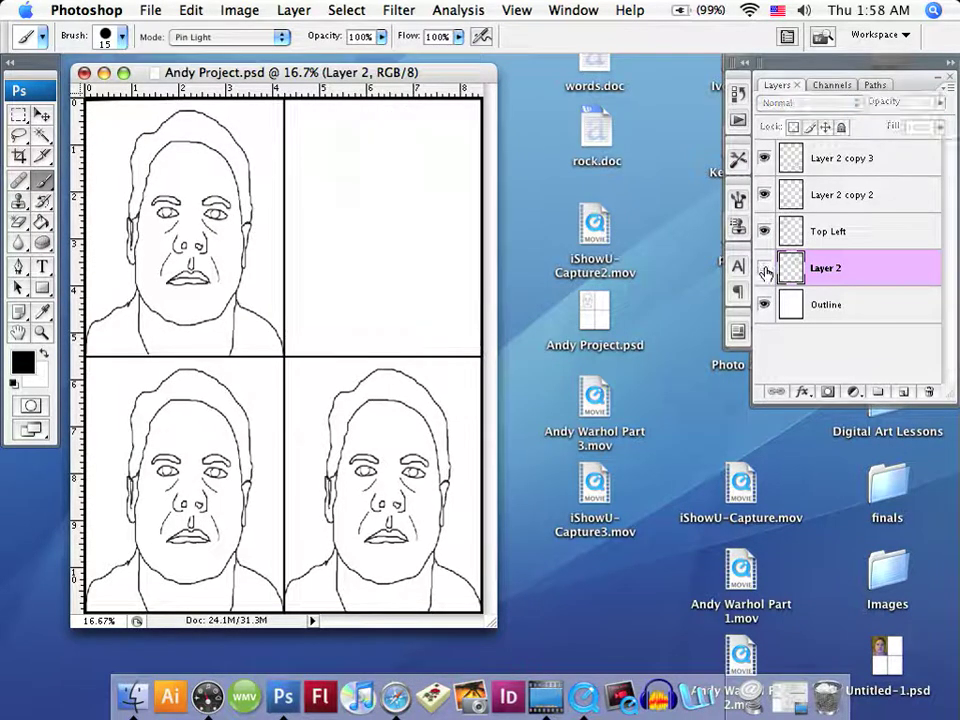
left_click(765, 270)
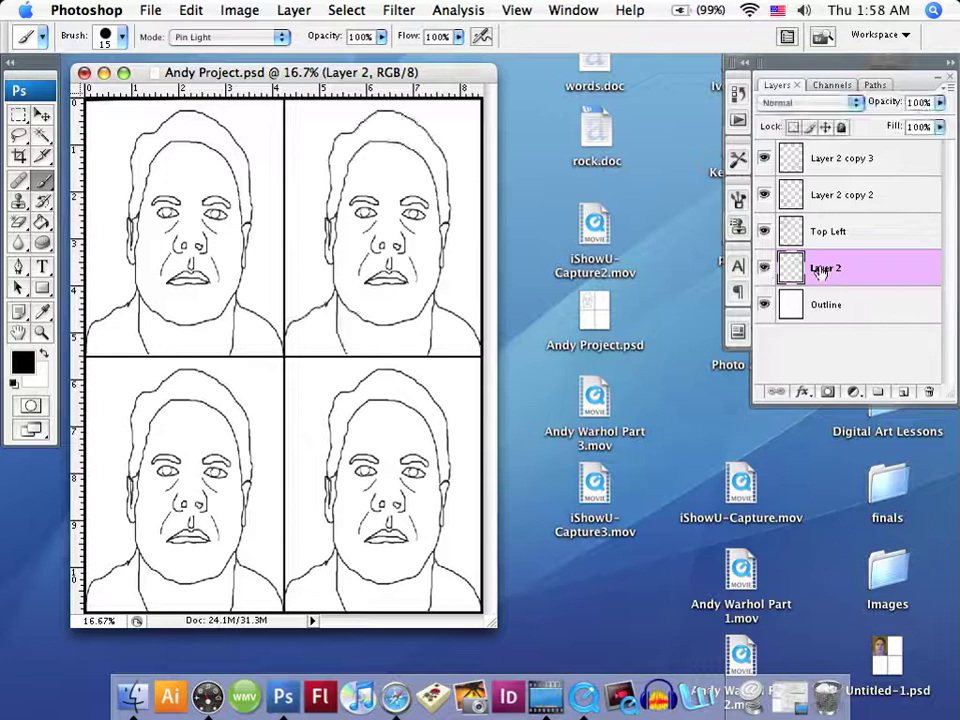
left_click(766, 233)
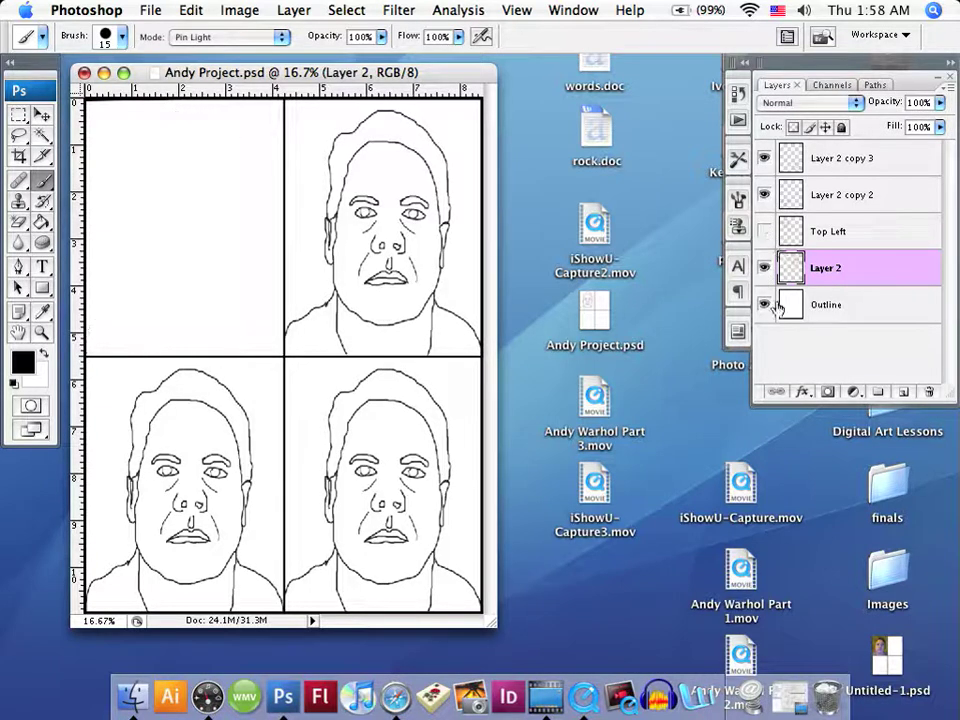
left_click(766, 196)
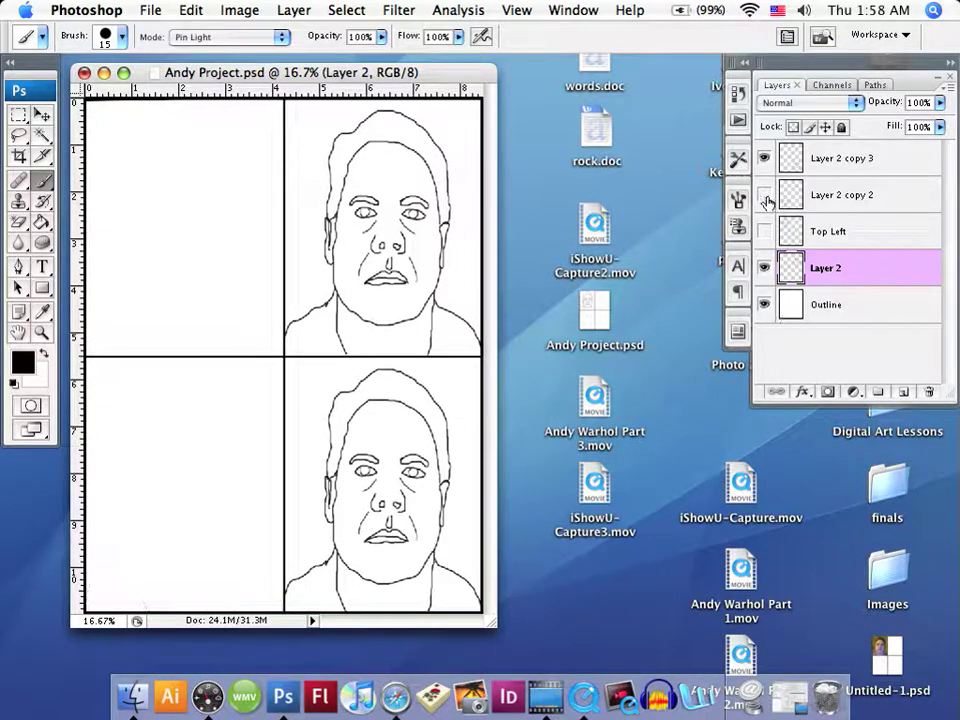
left_click(766, 158)
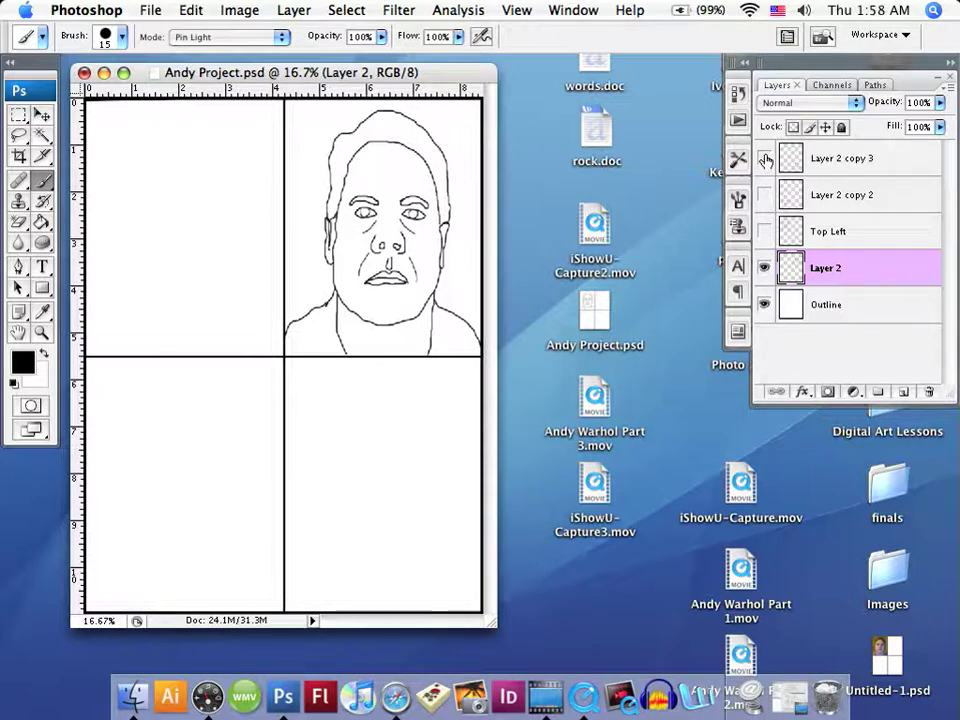
left_click(766, 158)
left_click(764, 268)
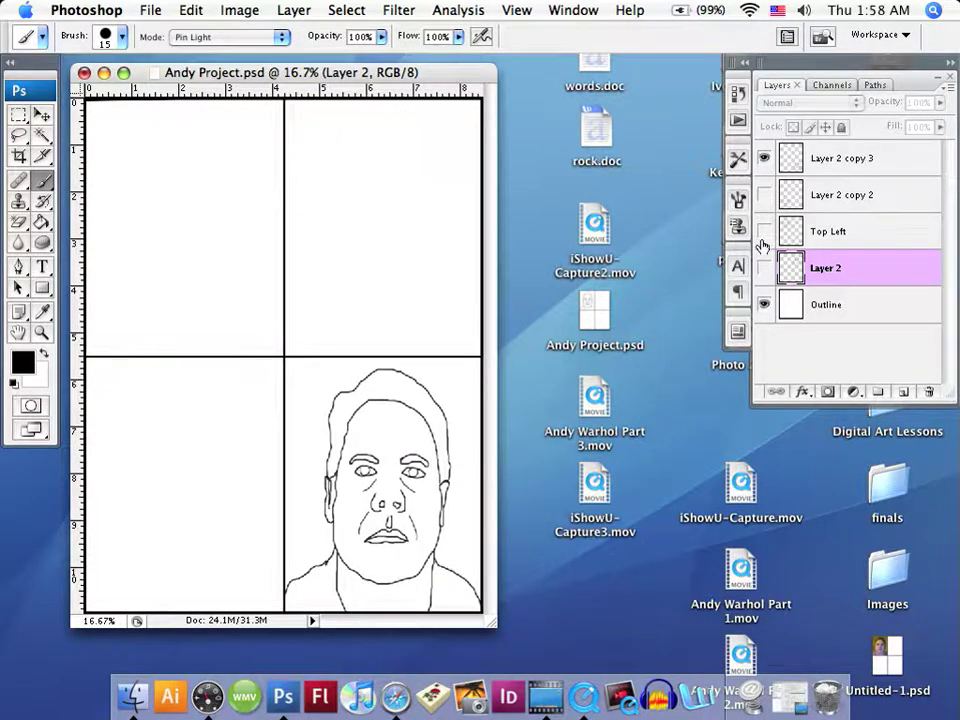
left_click(766, 231)
left_click(766, 196)
left_click(764, 268)
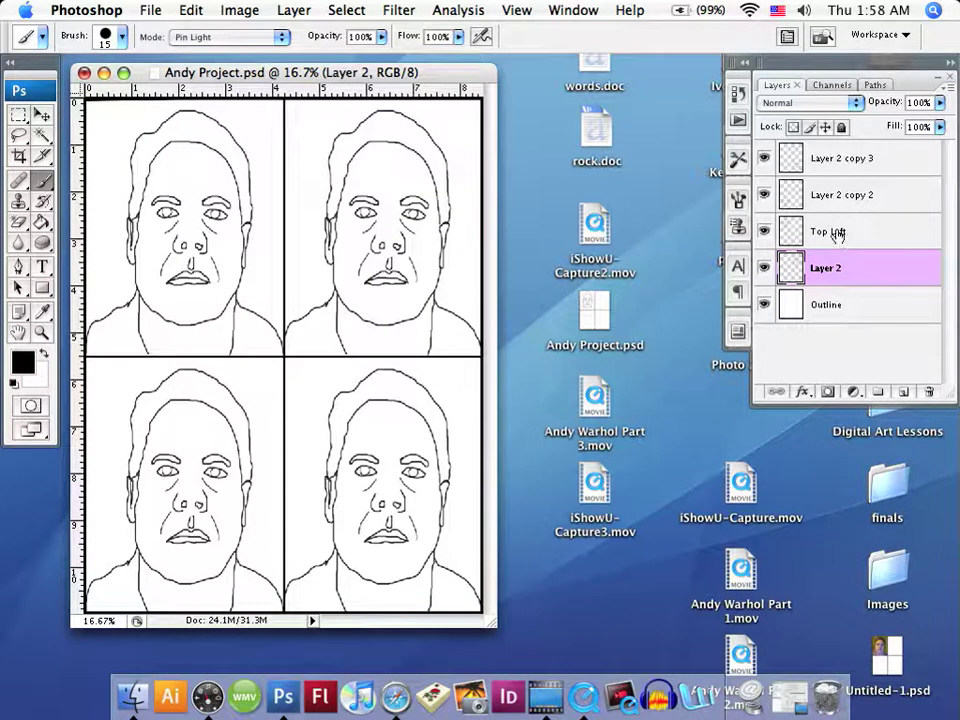
- Move the Top Left layer directly below Layer 2 and check the new order by hiding and reshowing each portrait layer
left_click_drag(843, 232, 830, 278)
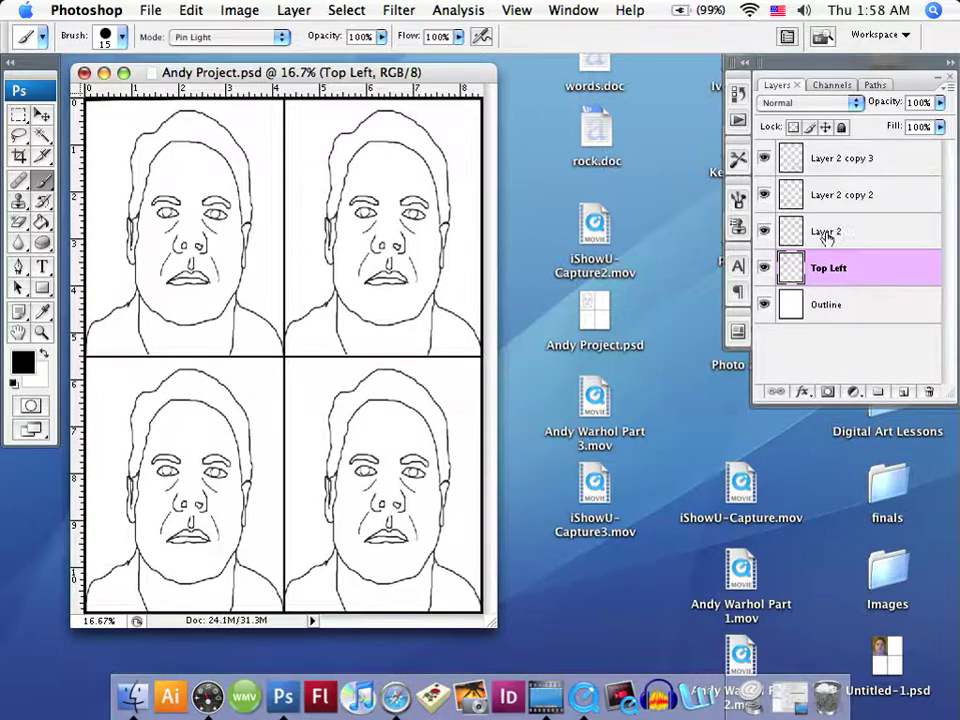
left_click(764, 268)
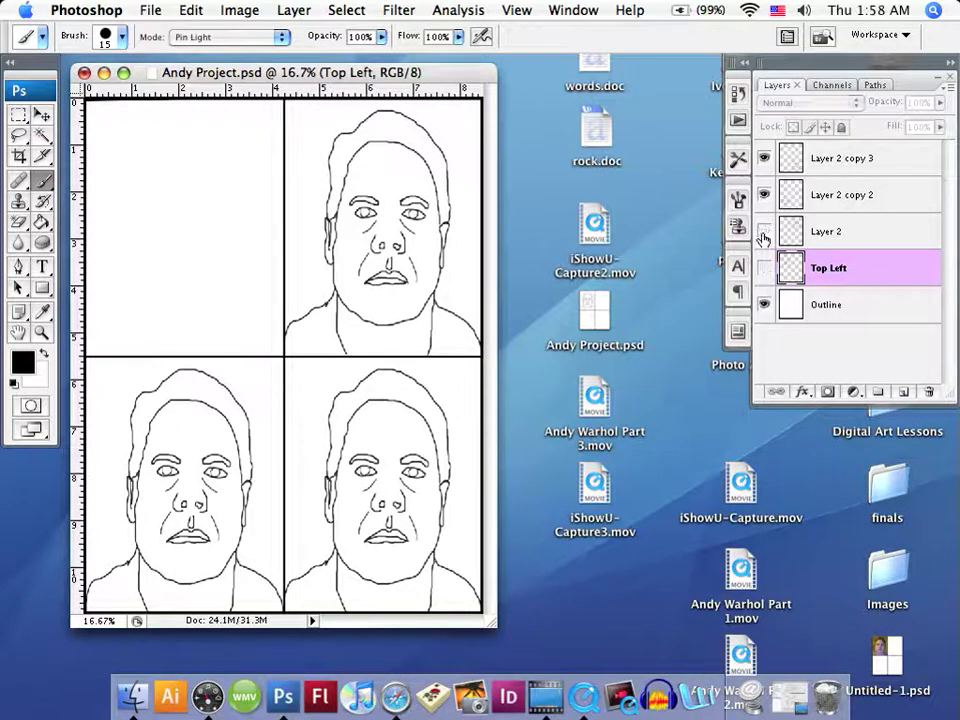
left_click(764, 231)
left_click(765, 197)
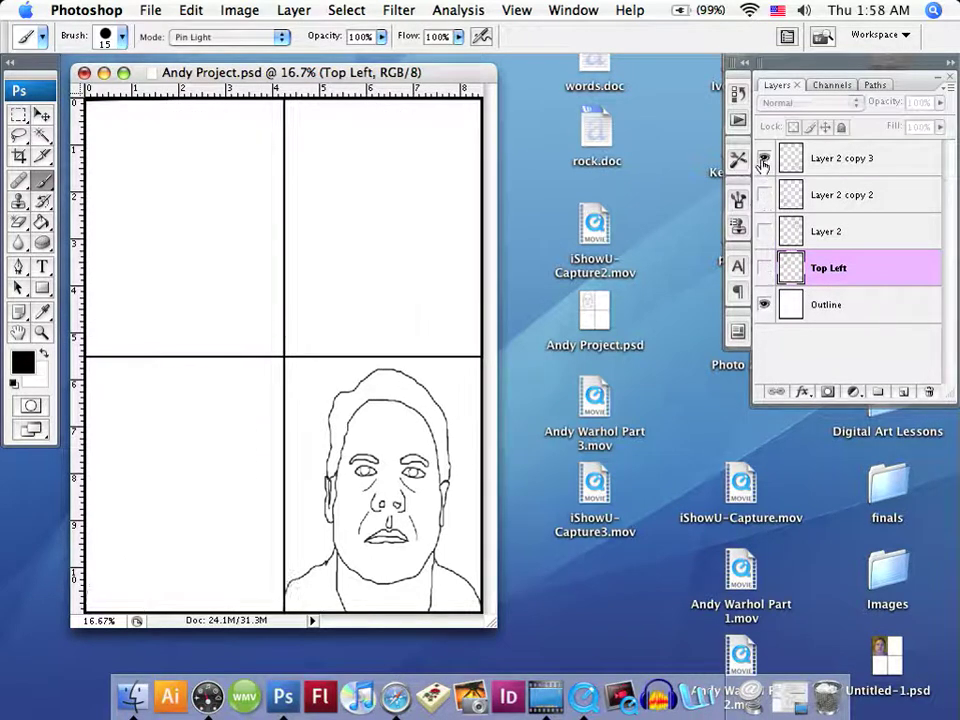
left_click(764, 160)
left_click(764, 159)
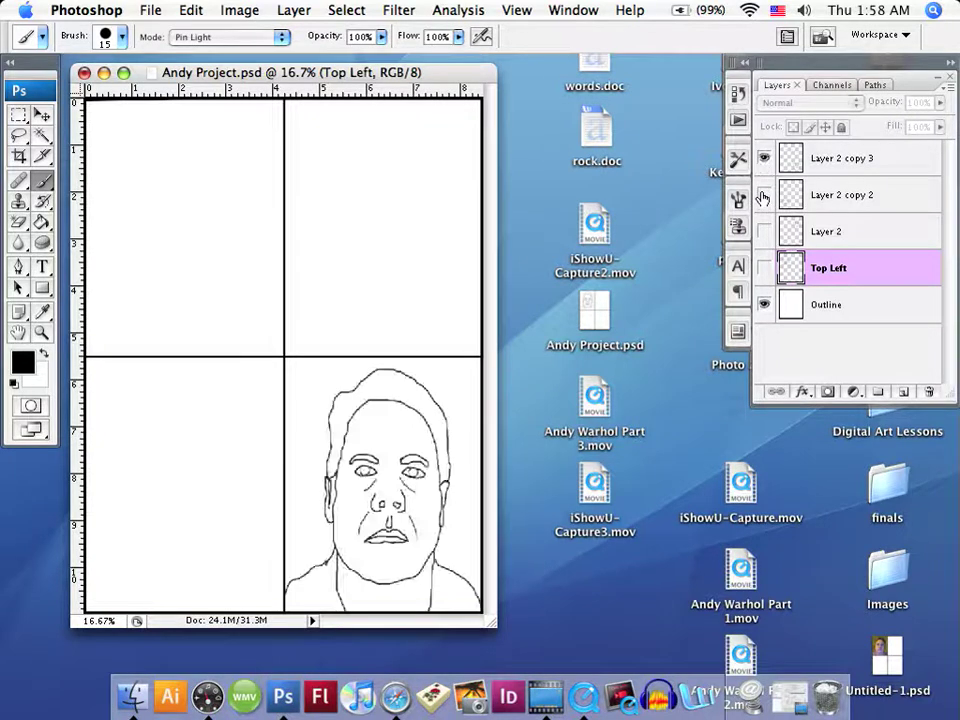
left_click(764, 195)
left_click(764, 231)
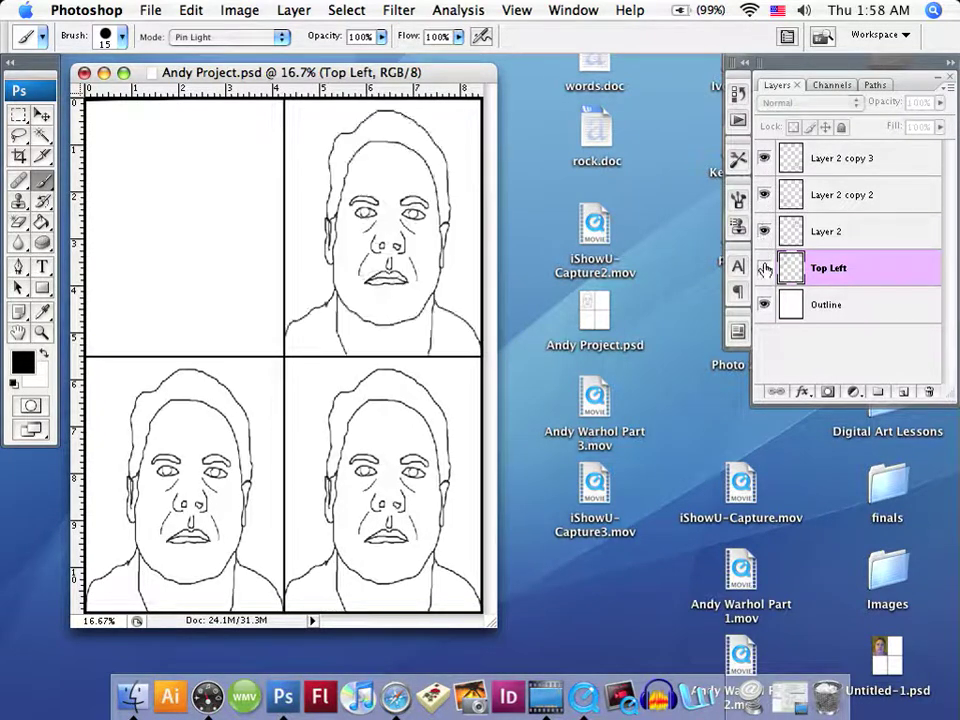
left_click(764, 267)
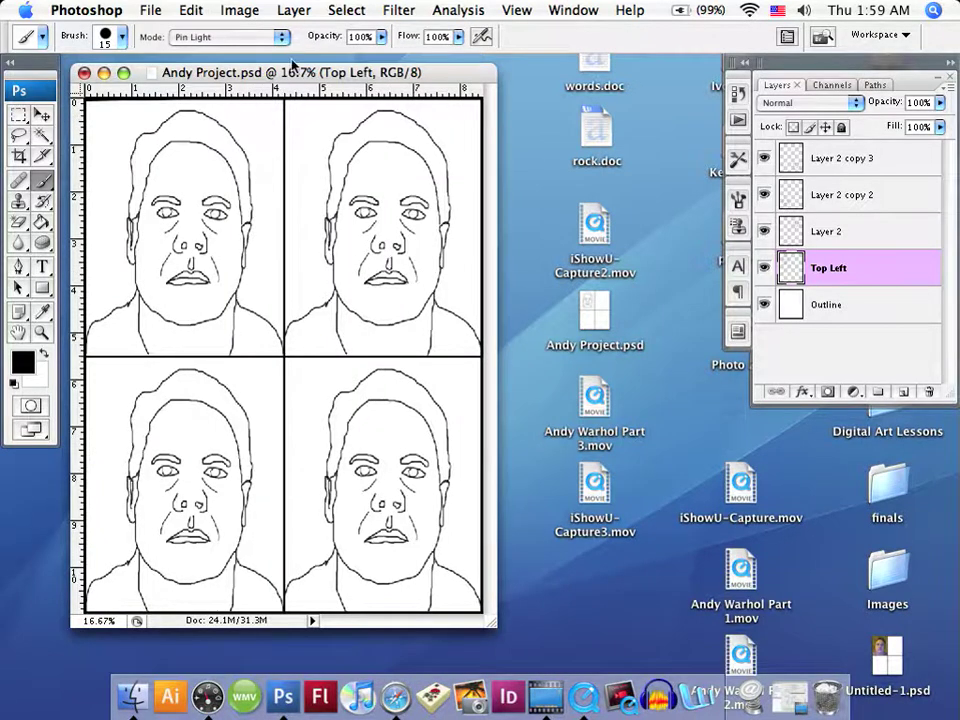
- Flatten the image so the outline and all four portraits share a single layer
left_click(293, 11)
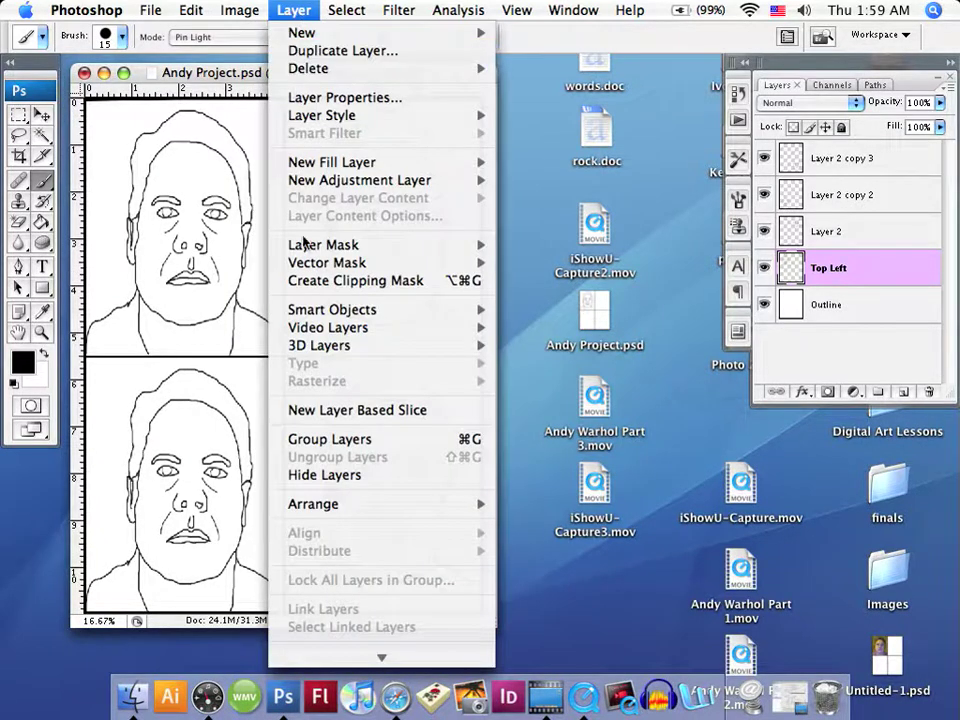
mouse_move(381, 660)
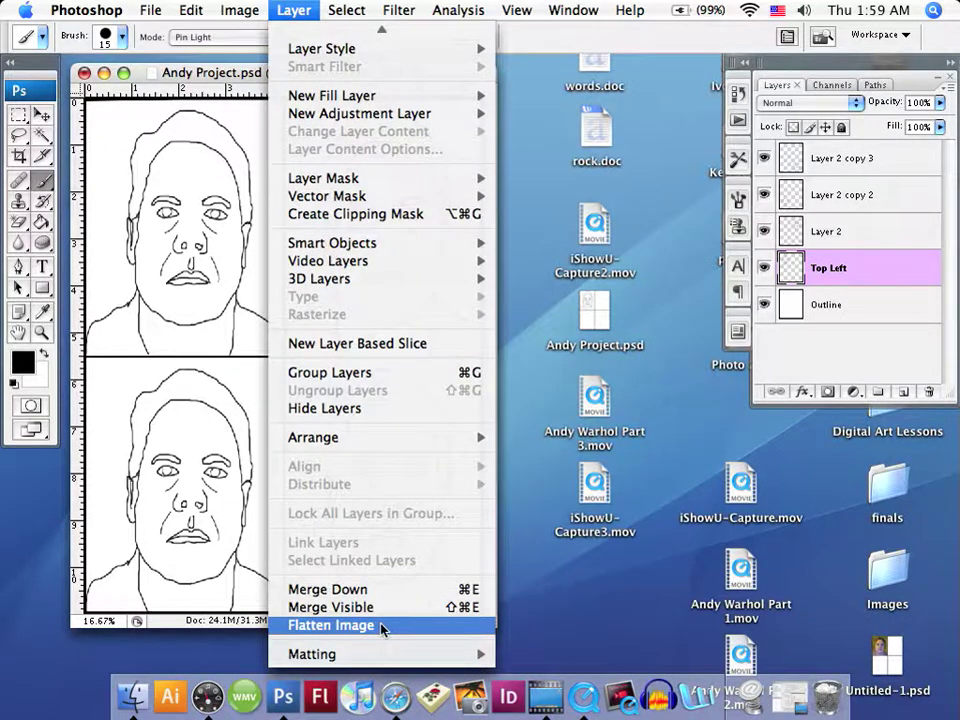
left_click(381, 627)
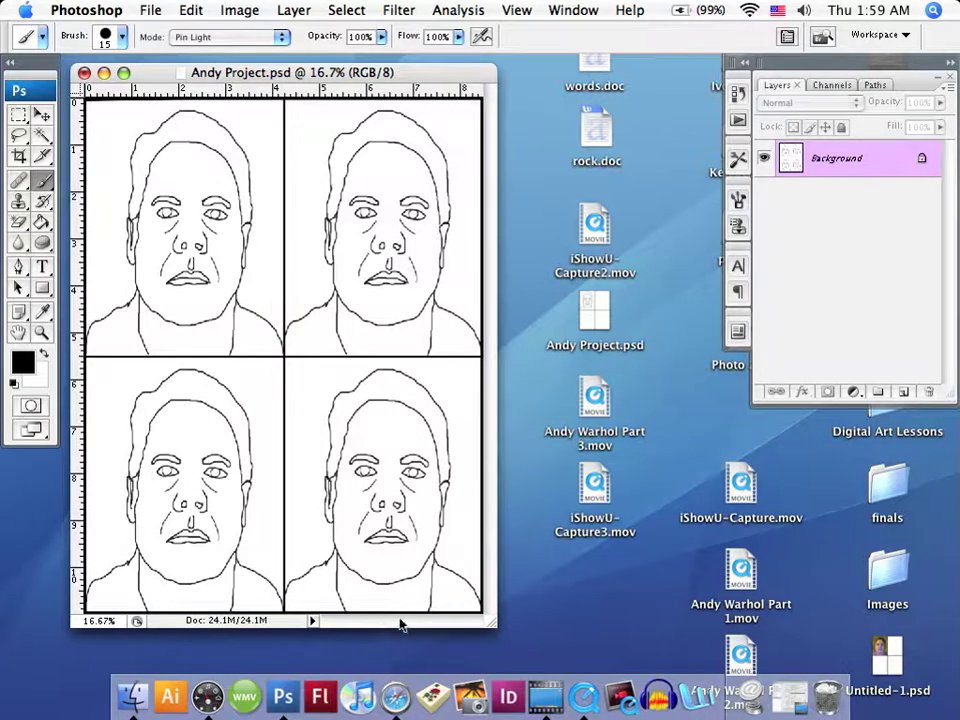
- Convert the locked Background into a regular layer and rename it Outline
double_click(921, 162)
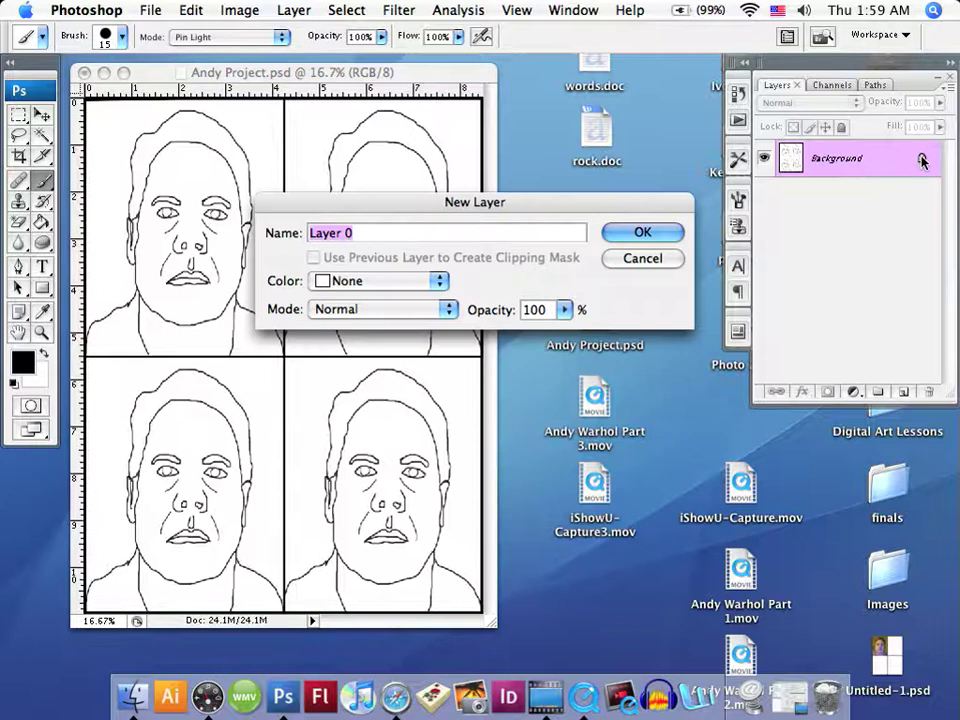
left_click(655, 234)
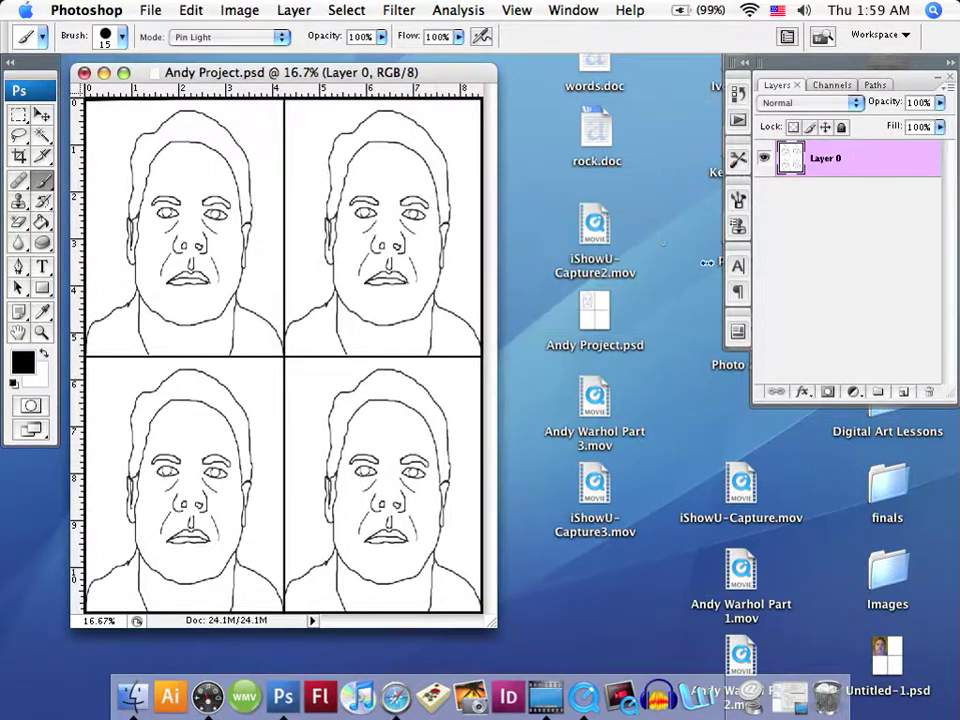
double_click(823, 159)
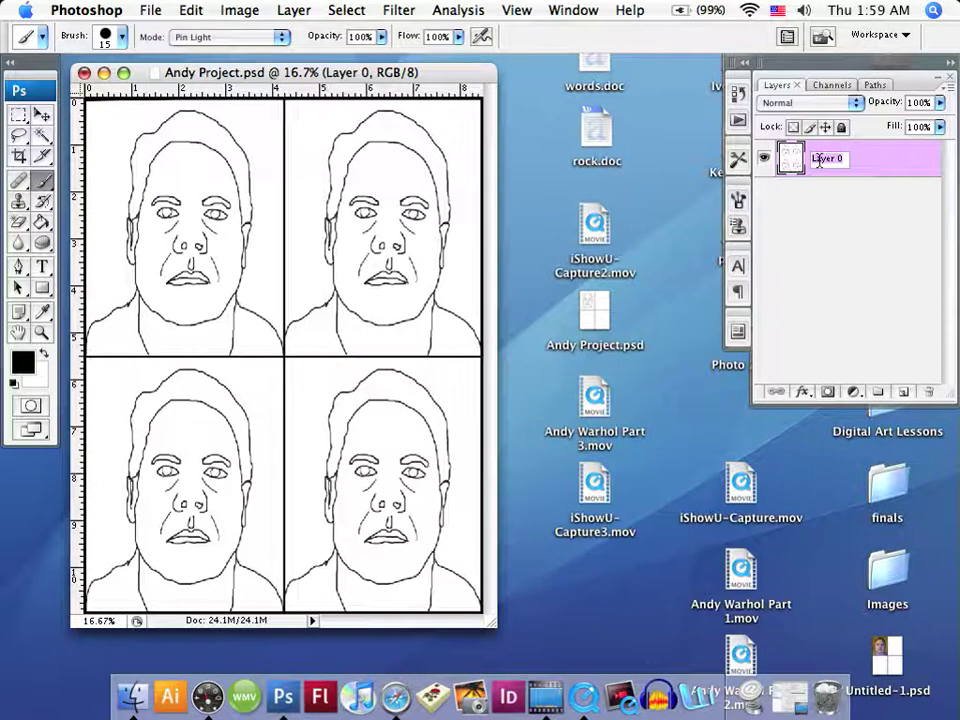
type("Outline")
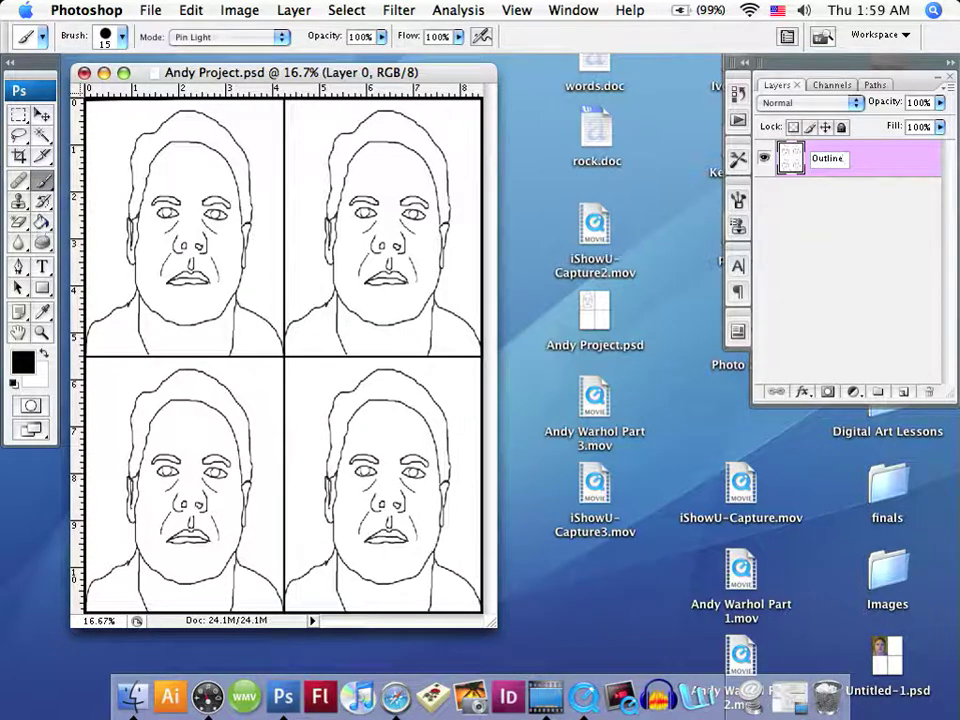
key("Return")
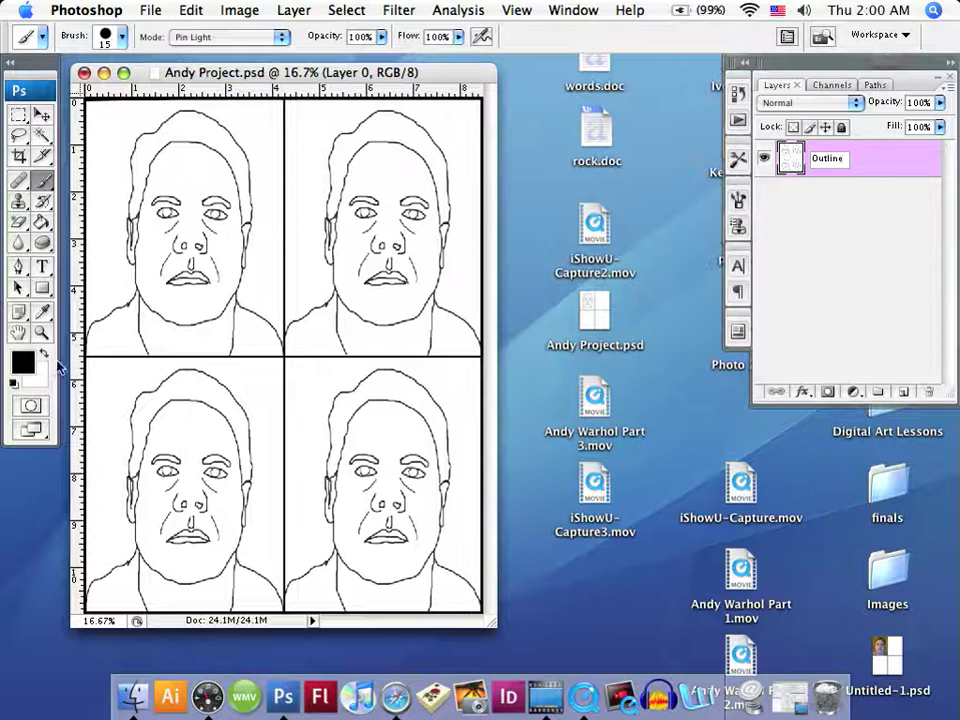
key("Return")
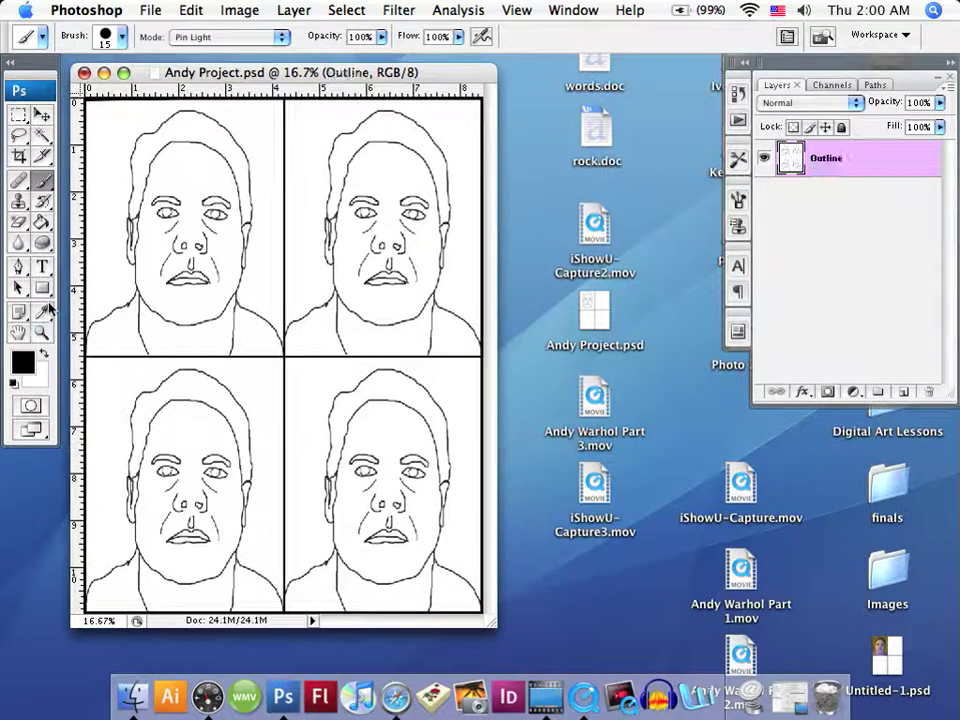
- Set the foreground color to red (f10e0e) and fill the upper-left portrait's hair using the Paint Bucket
left_click(22, 362)
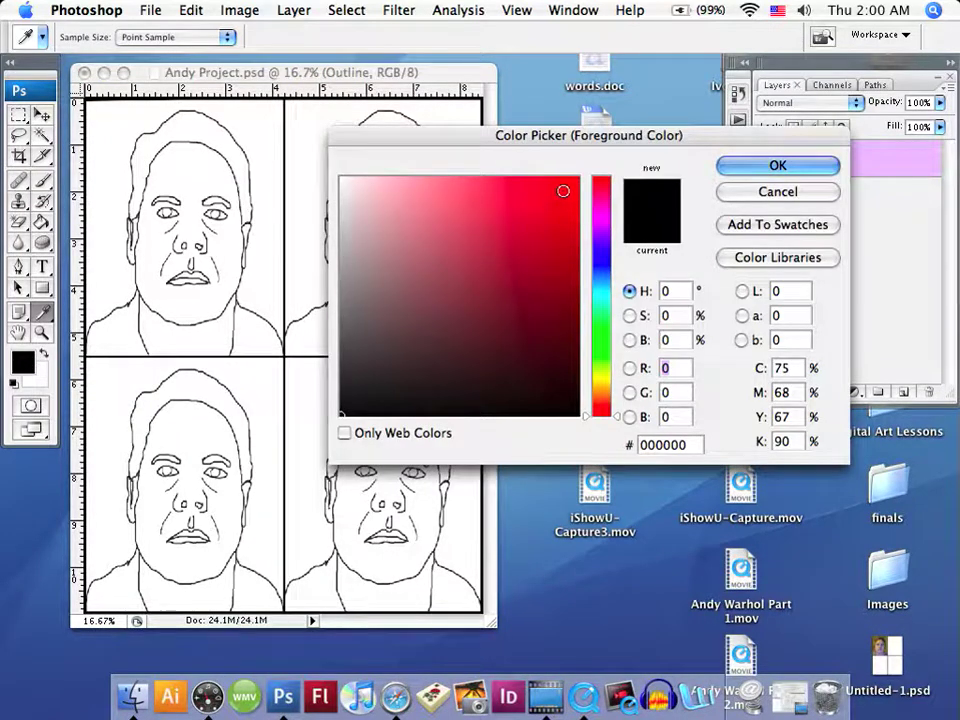
left_click(565, 191)
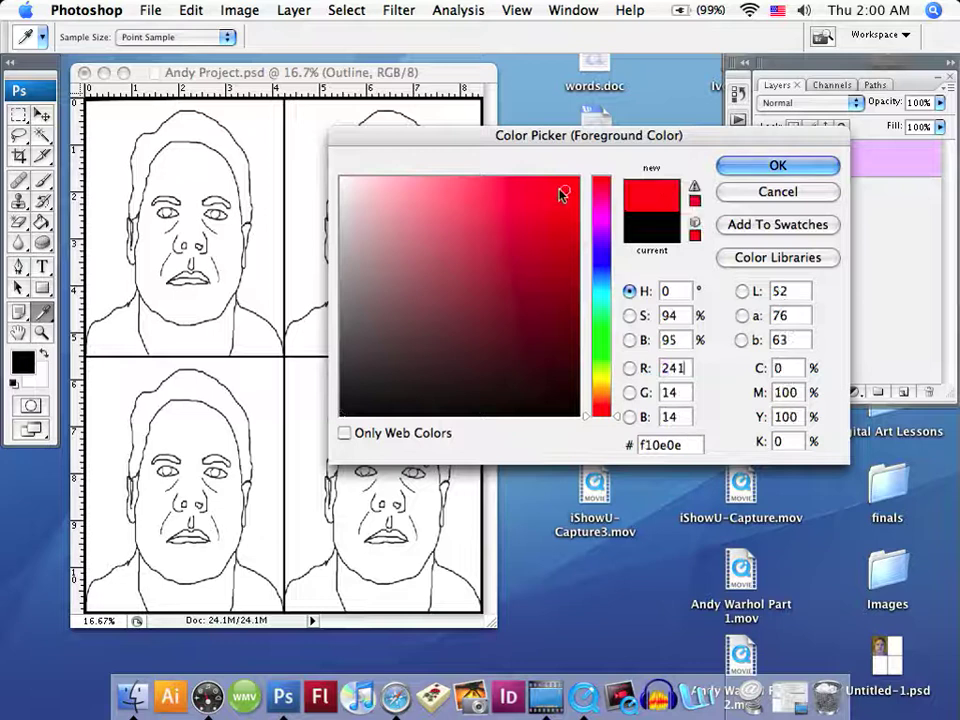
left_click(728, 165)
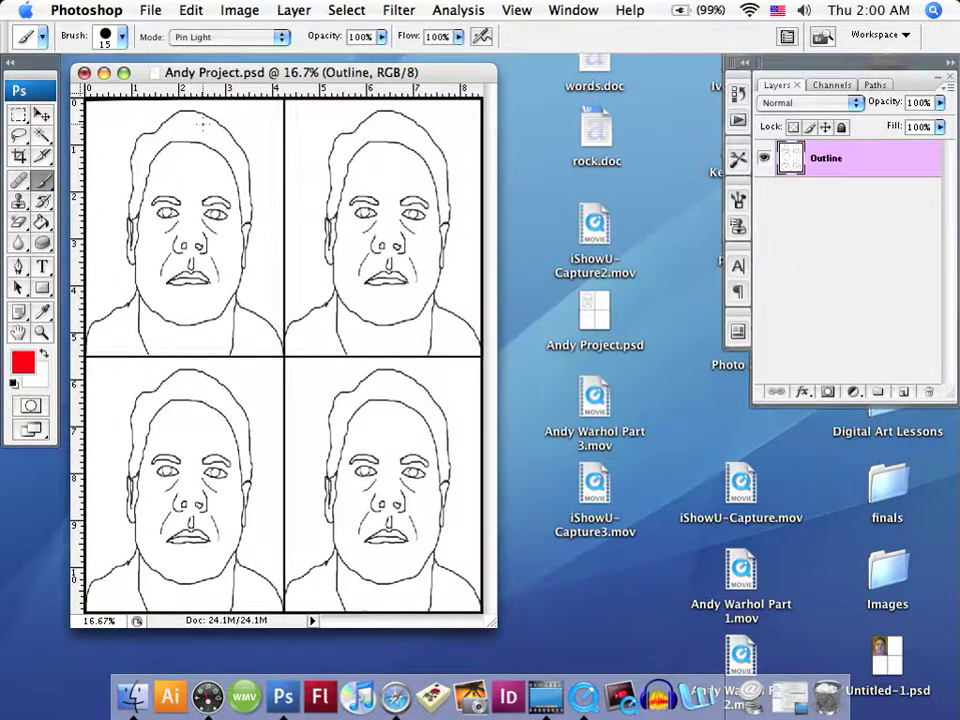
key("g")
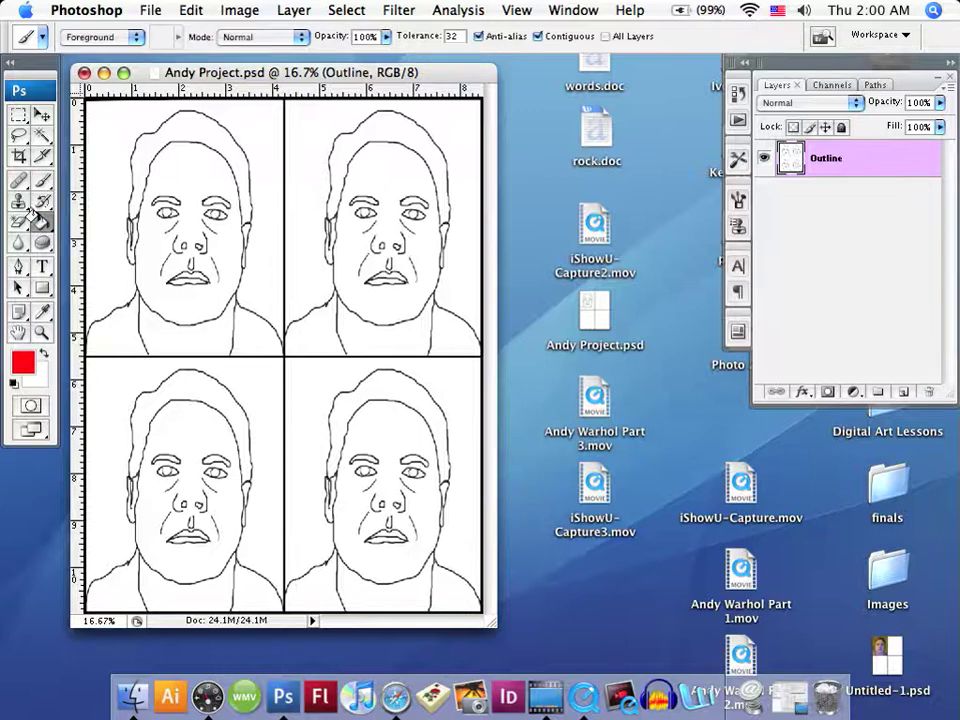
left_click(205, 128)
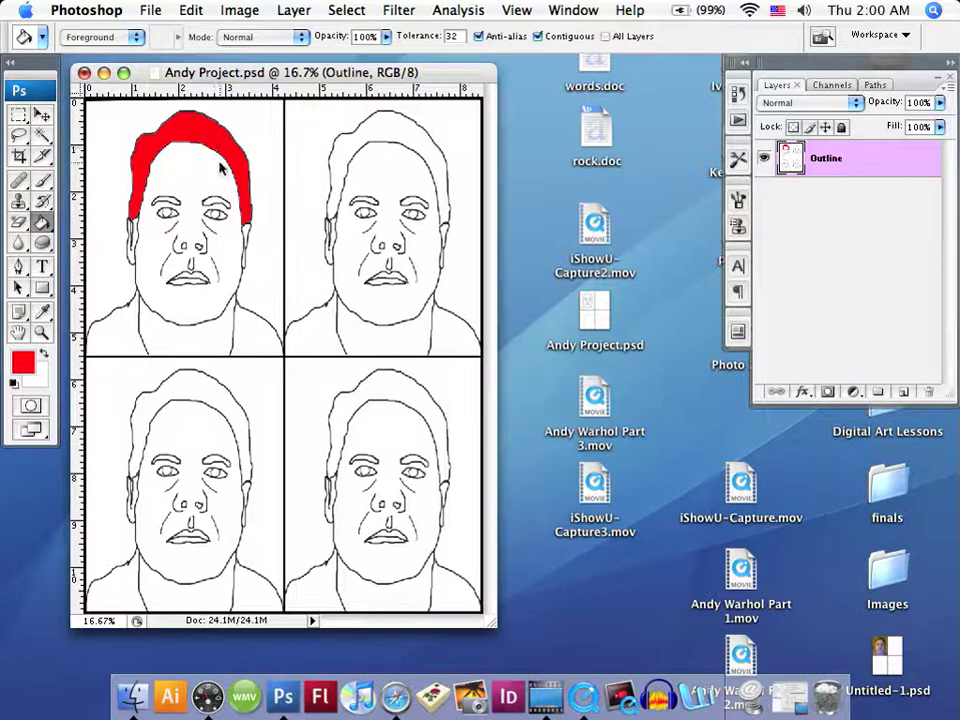
- Set the foreground color to blue (0e29f1) and fill the upper-right portrait's hair with it
left_click(26, 359)
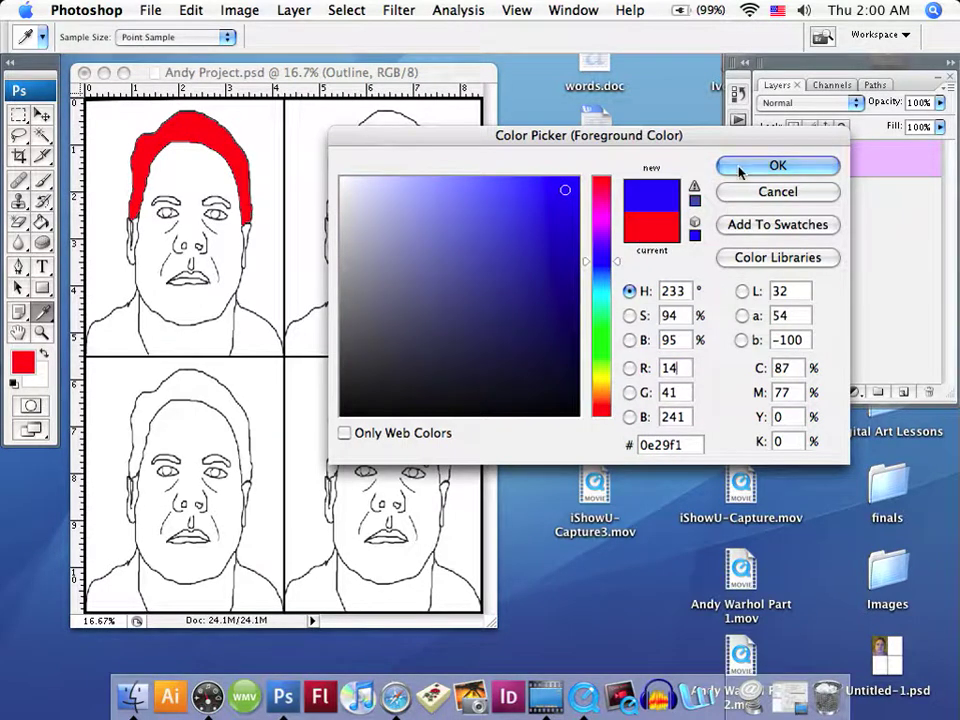
left_click(777, 166)
key("g")
left_click(378, 172)
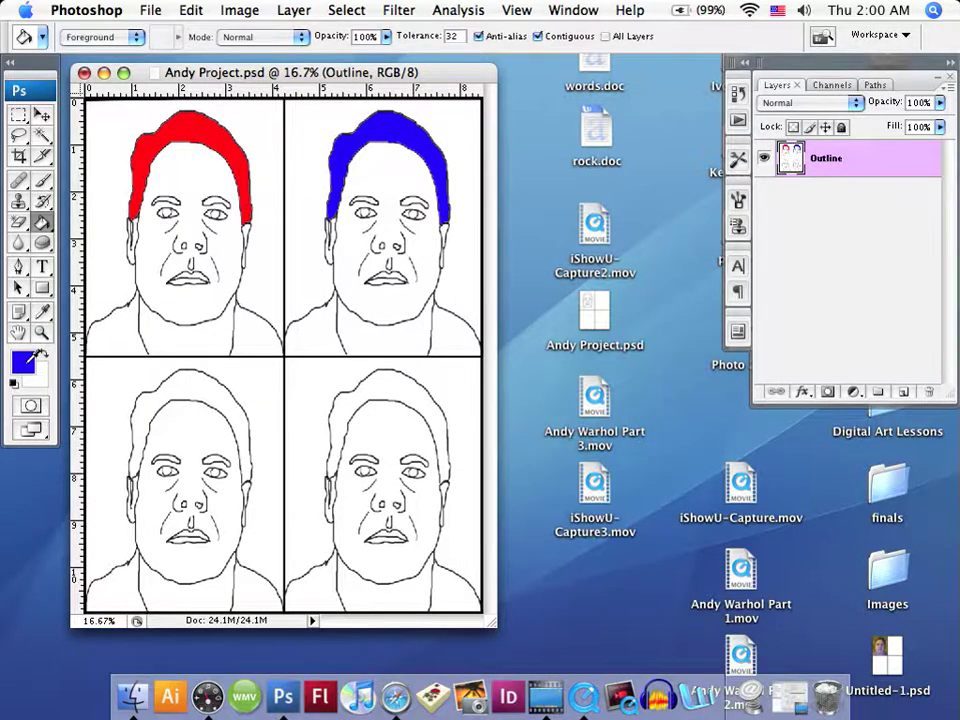
- Set the foreground color to dark green (0b8d0e) and fill the lower-left portrait's hair with it
left_click(30, 358)
left_click(601, 339)
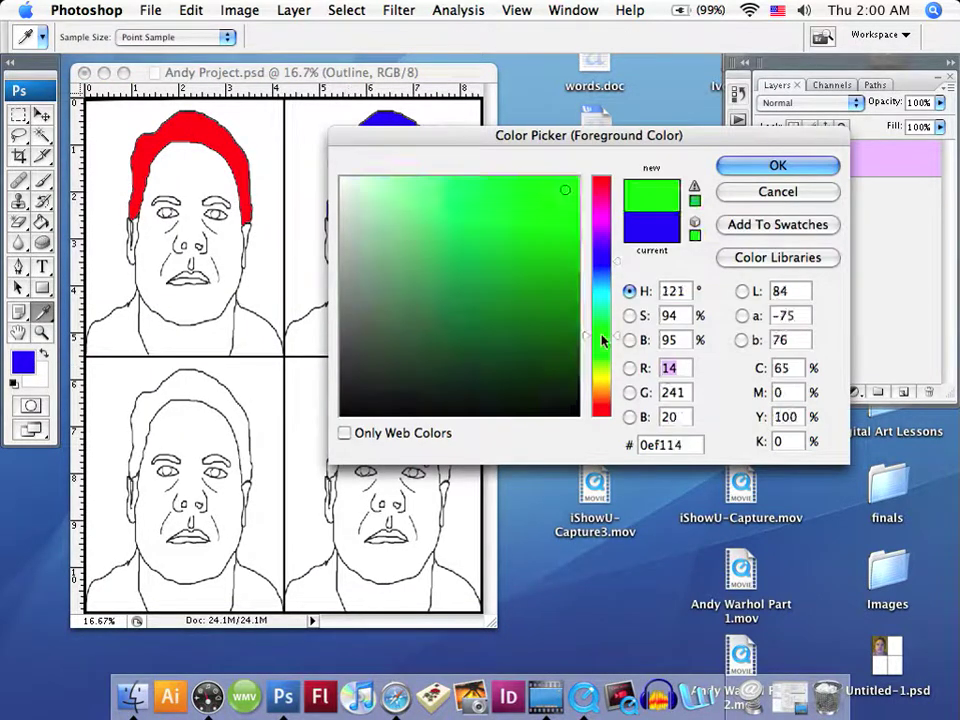
left_click(561, 284)
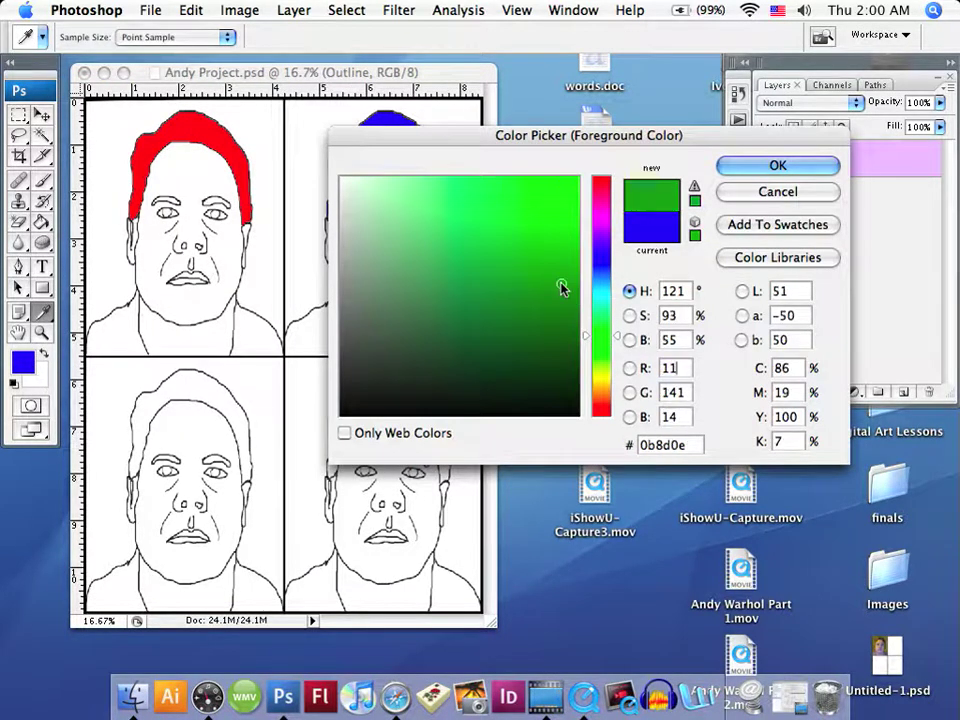
left_click(775, 167)
left_click(201, 400)
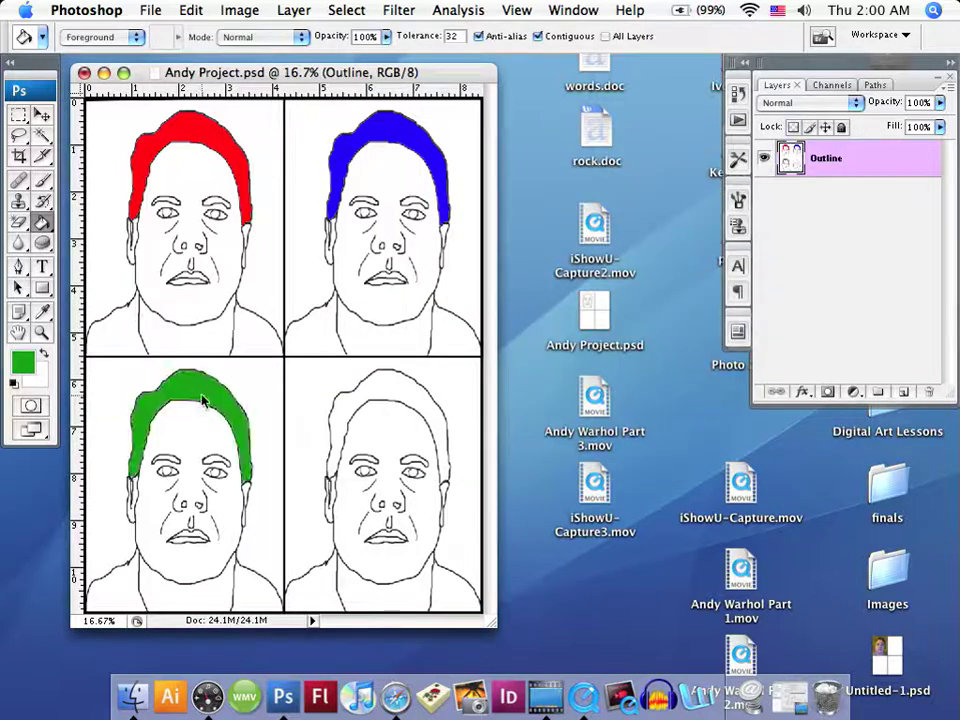
- Set the foreground color to bright yellow (f4ec15) and fill the lower-right portrait's hair with it
left_click(24, 364)
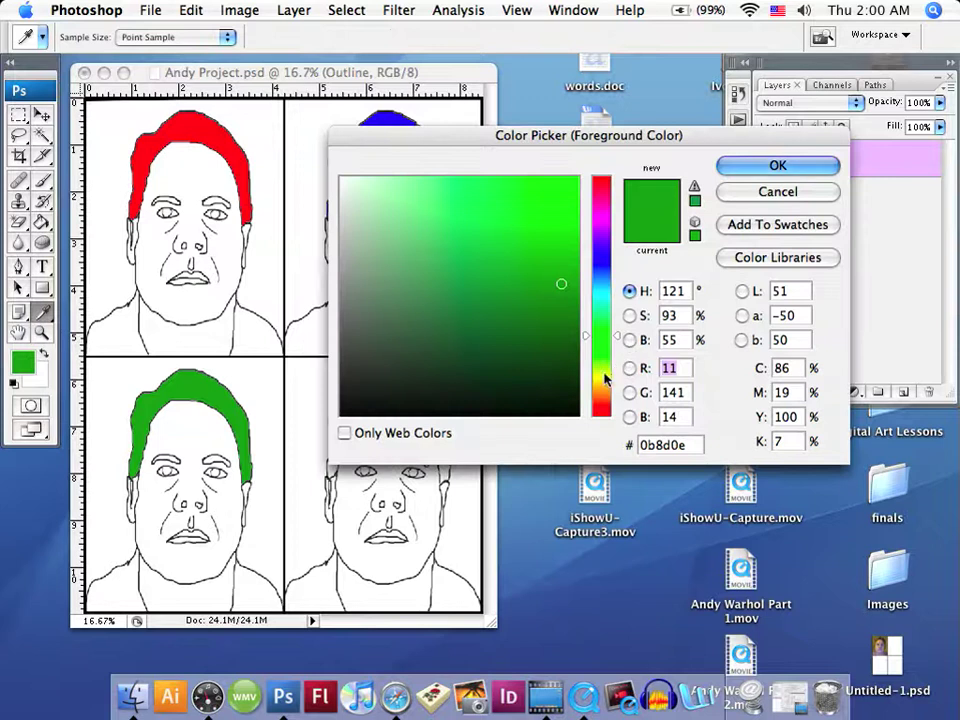
left_click(598, 377)
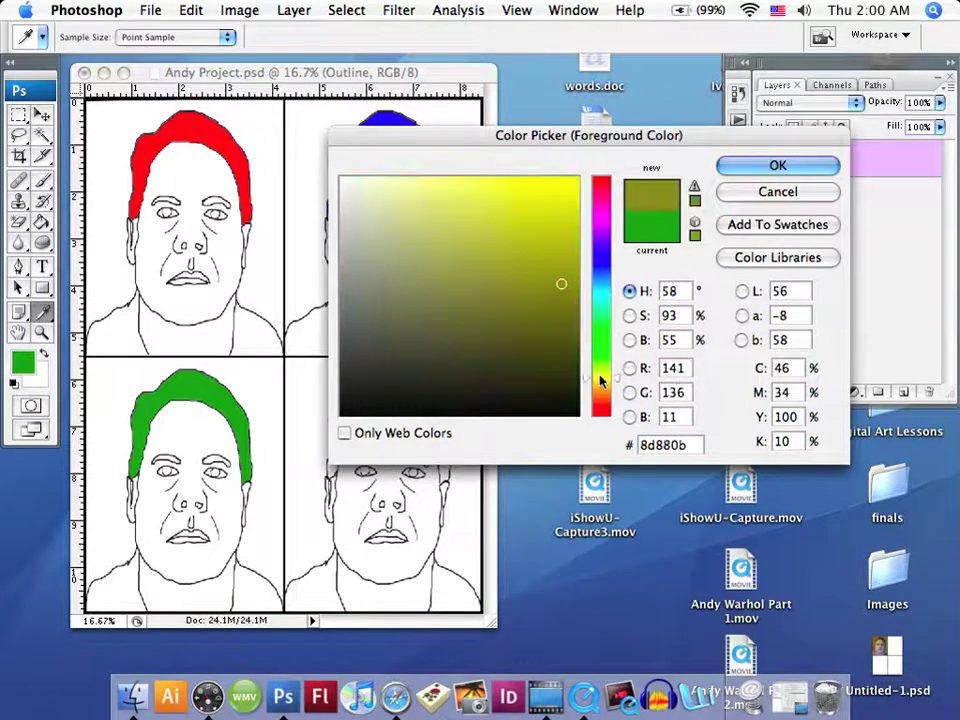
left_click(560, 180)
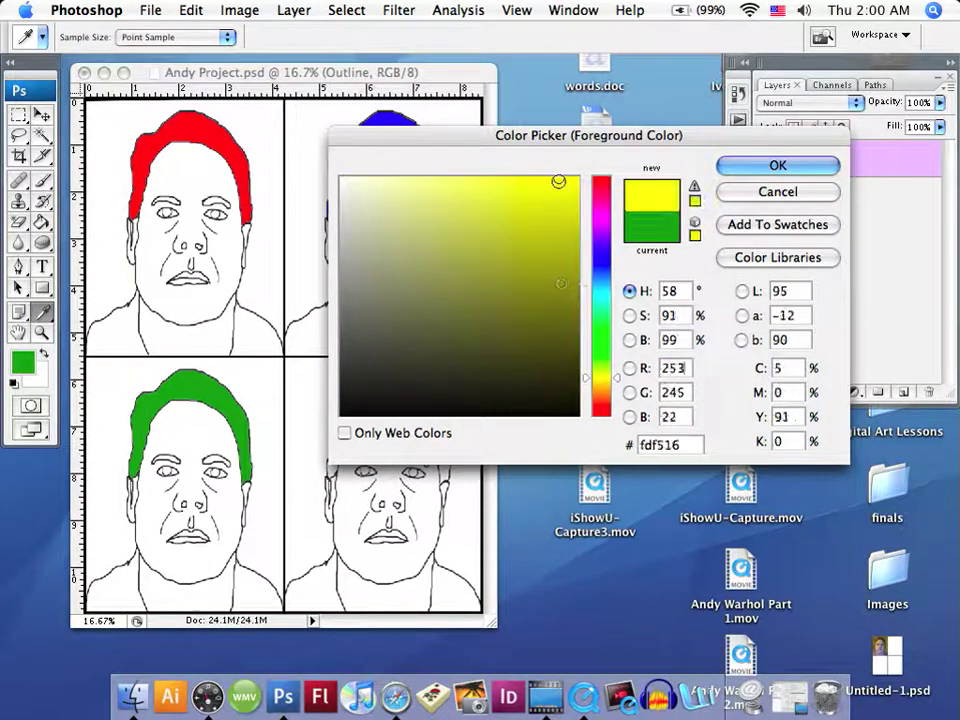
left_click(558, 188)
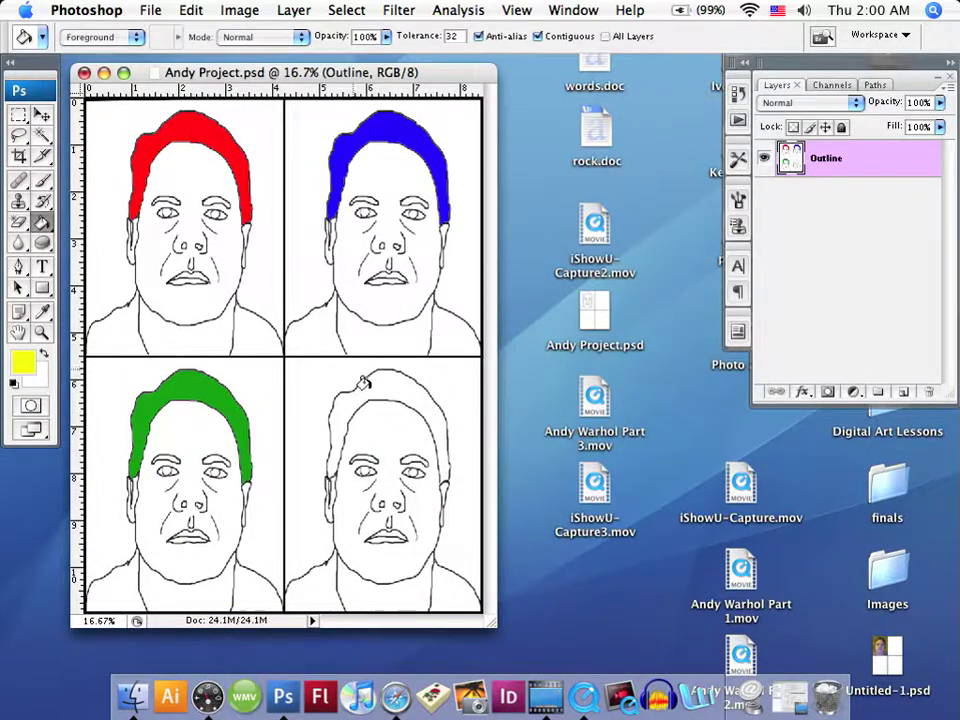
left_click(407, 393)
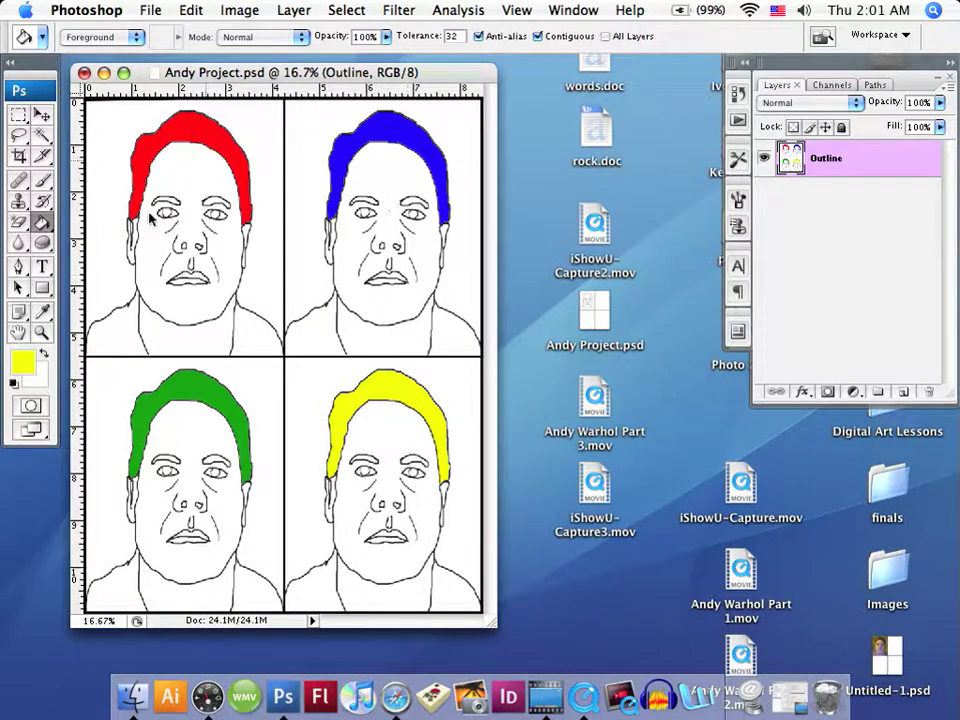
- Sample the red from the upper-left portrait's hair with the Eyedropper and fill the lower-right portrait's background with it
left_click(22, 362)
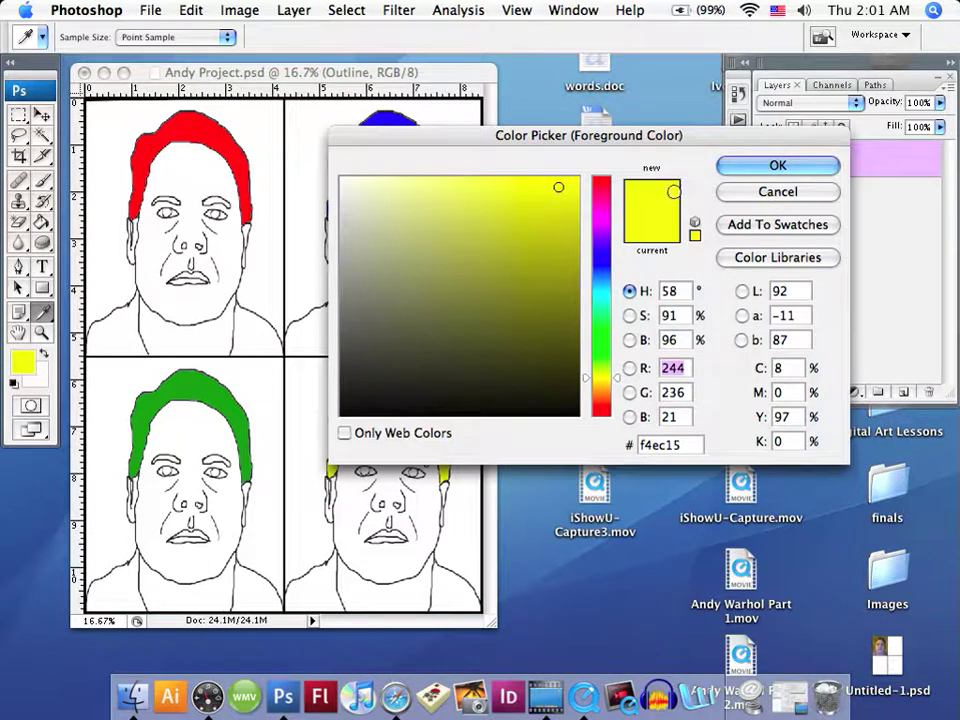
left_click(756, 190)
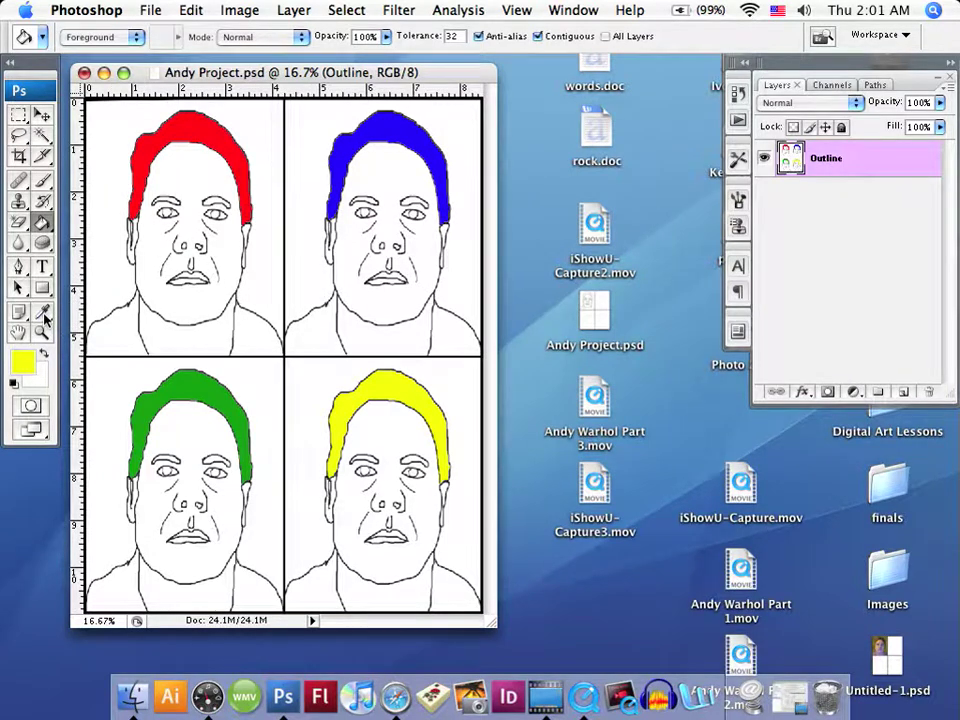
left_click(43, 314)
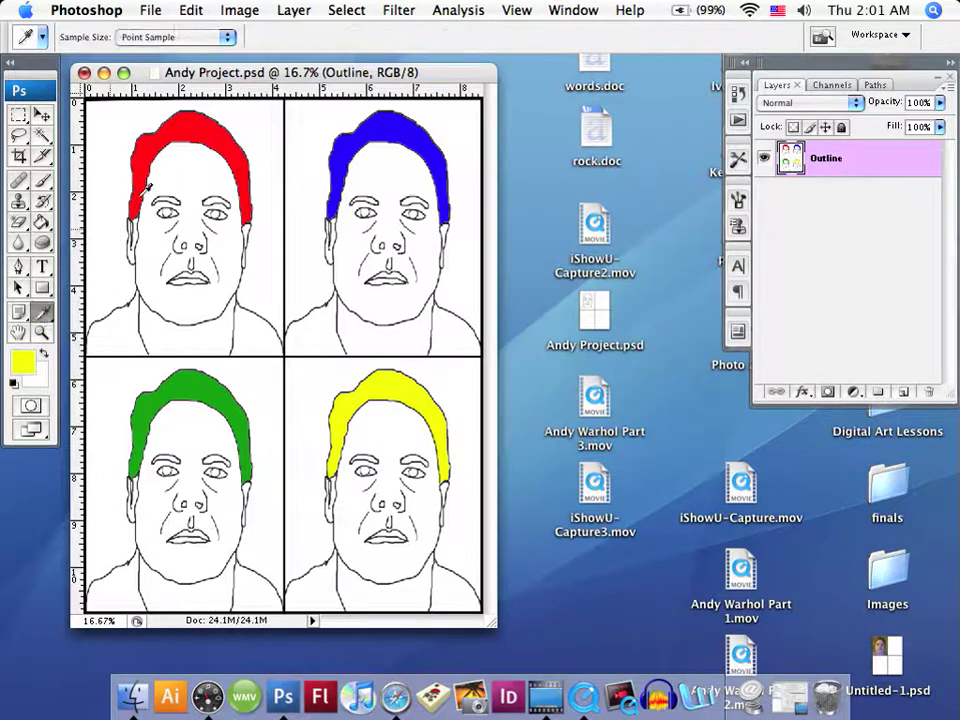
left_click(203, 122)
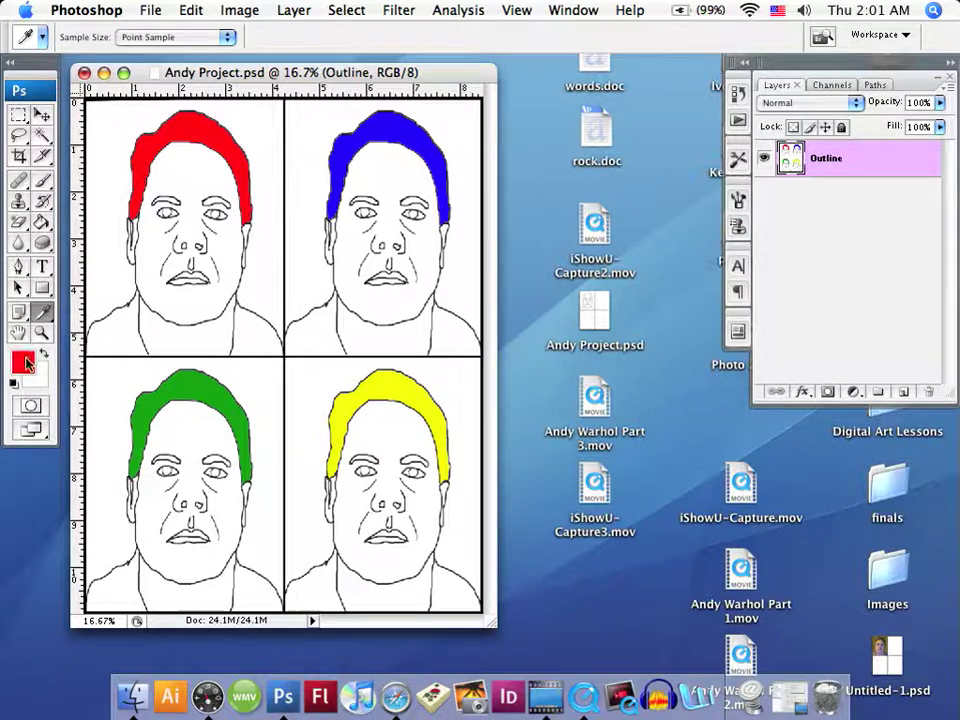
left_click(41, 218)
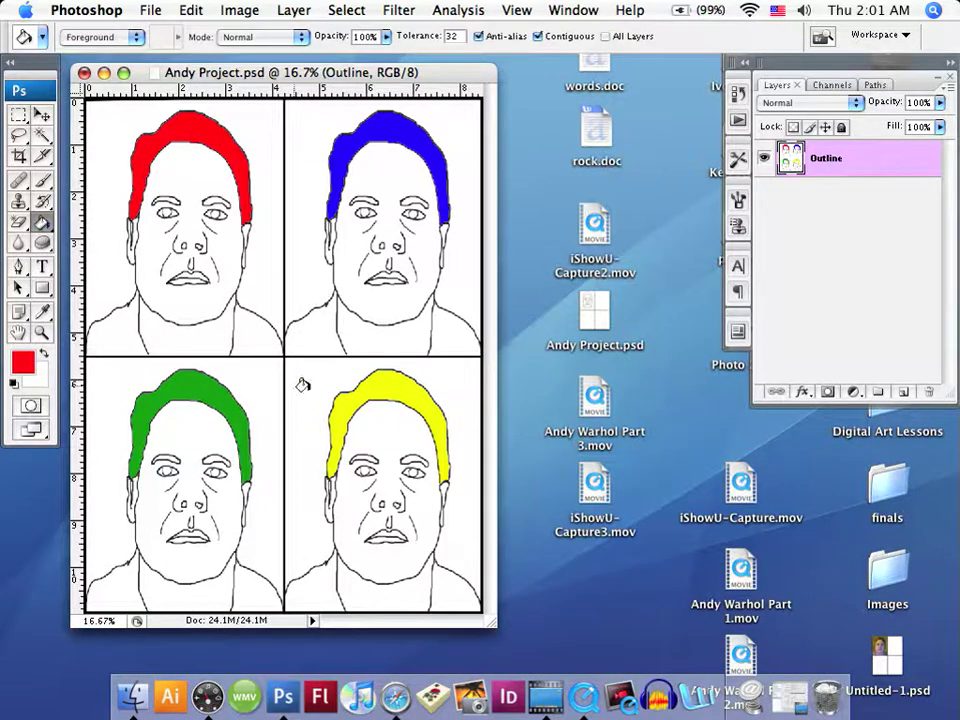
left_click(305, 386)
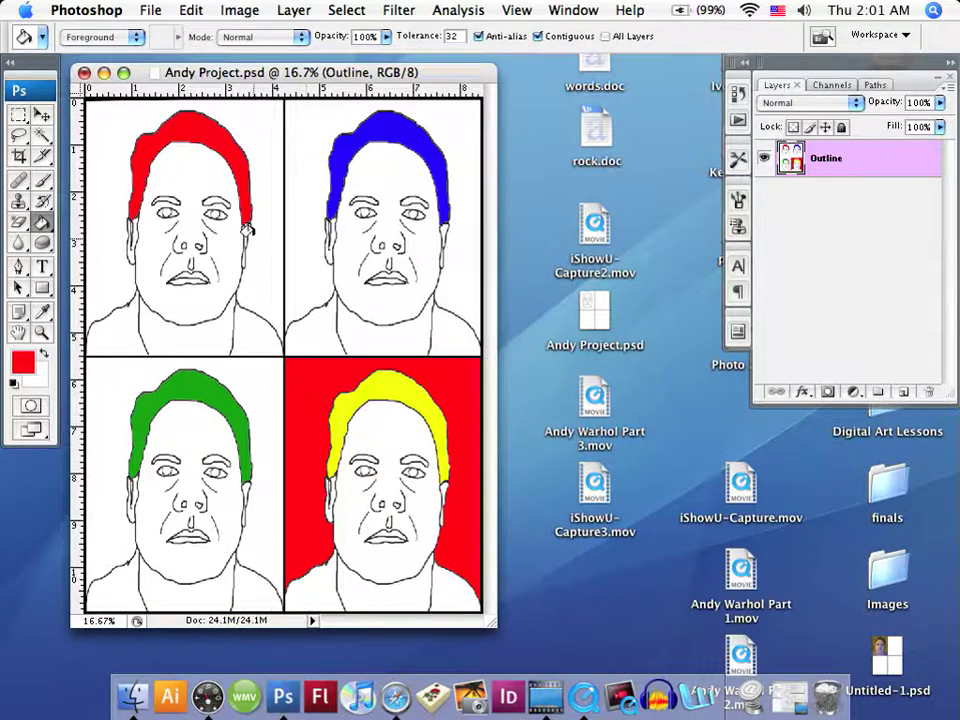
- Sample the blue from the upper-right portrait's hair and fill the lower-left portrait's background with it
left_click(43, 312)
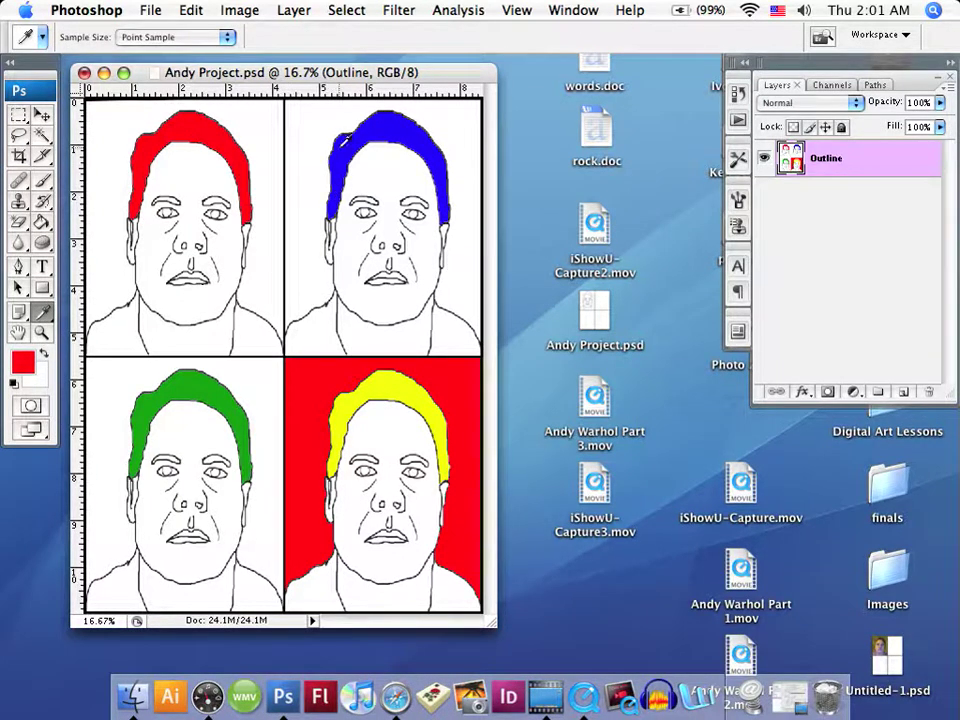
left_click(345, 147)
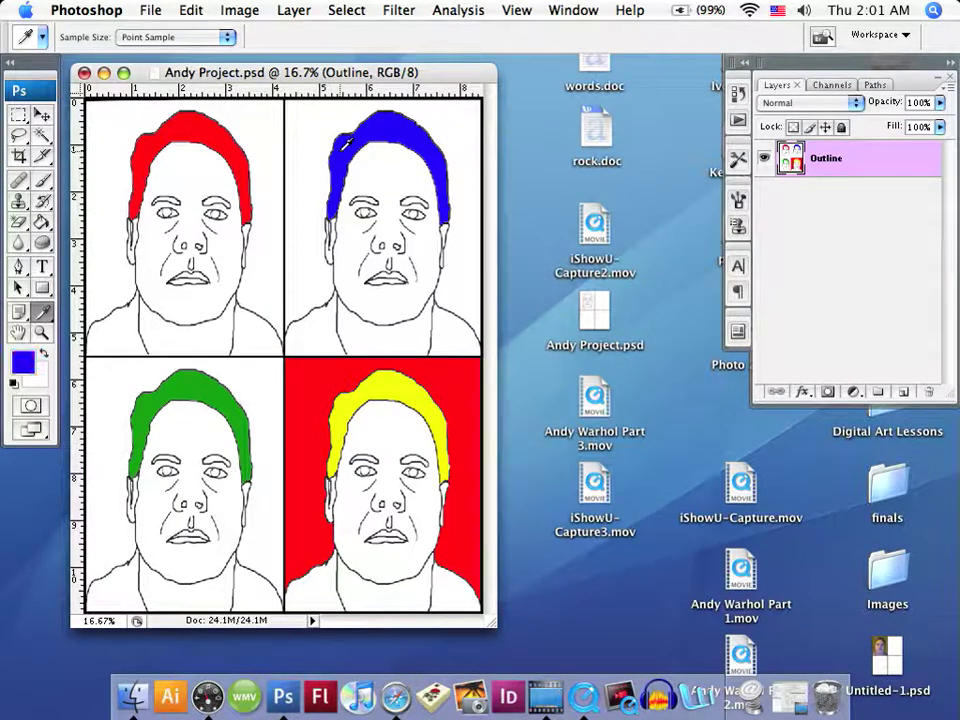
key("g")
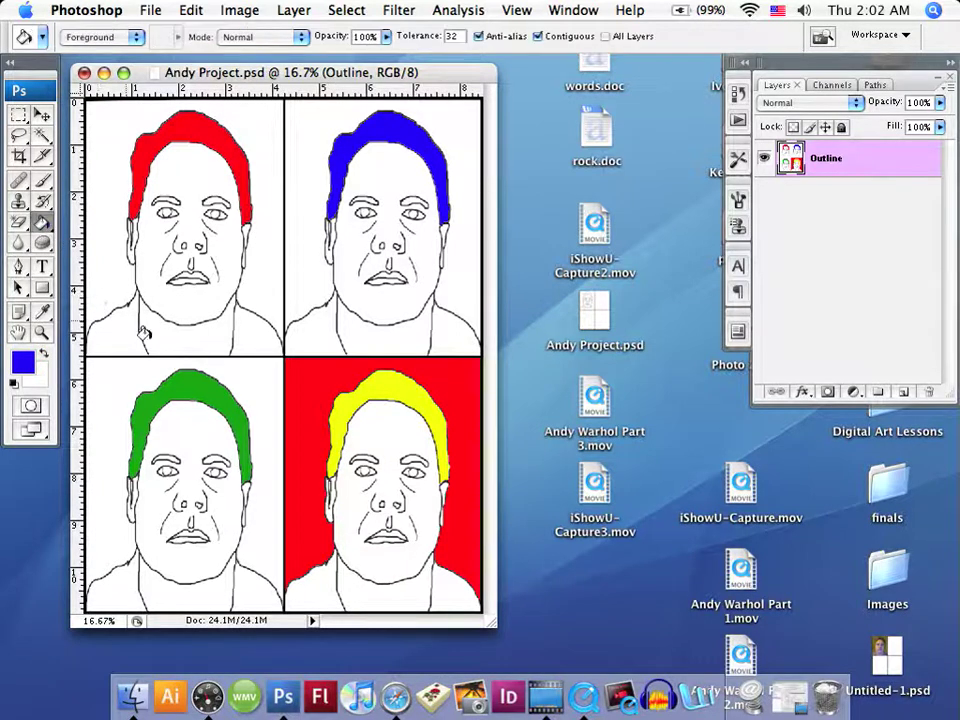
left_click(224, 368)
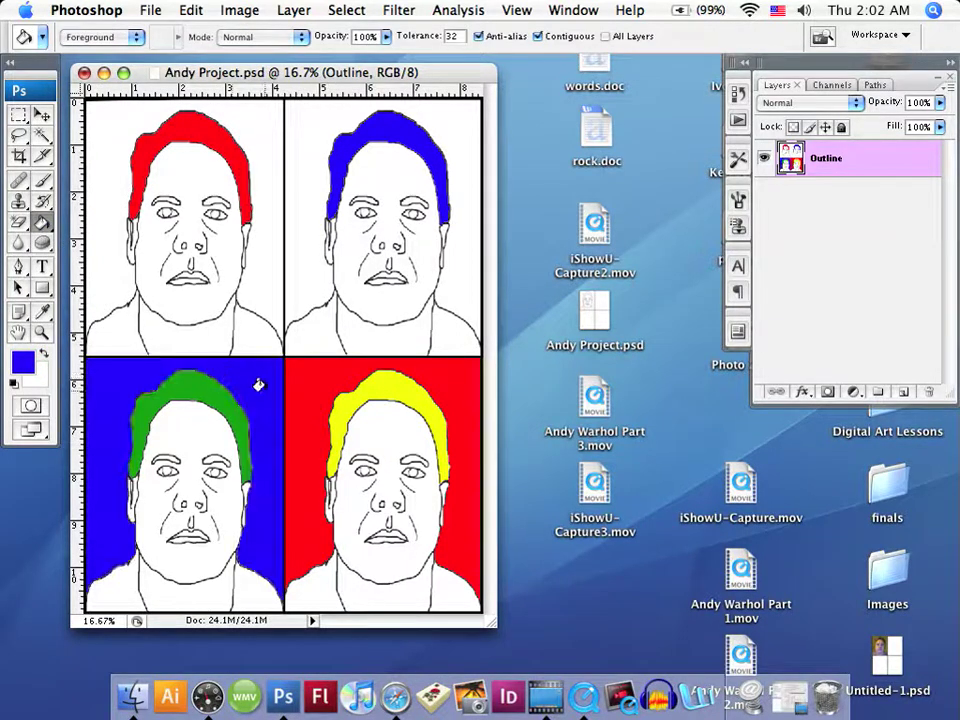
- Sample the green from the lower-left portrait's hair and fill the upper-left portrait's background with it
key("i")
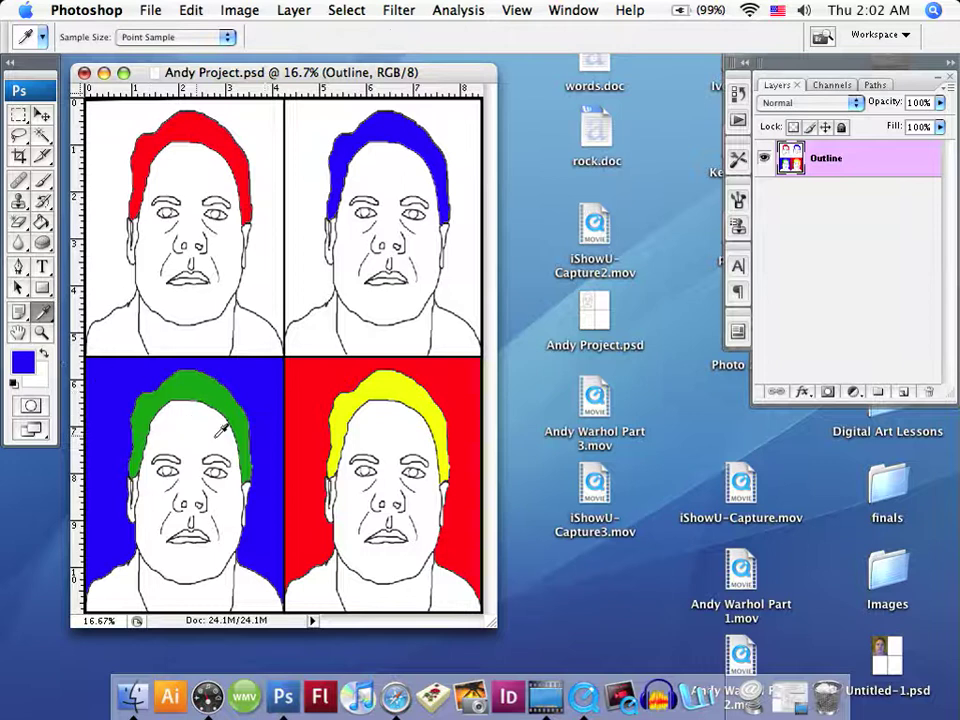
left_click(194, 383)
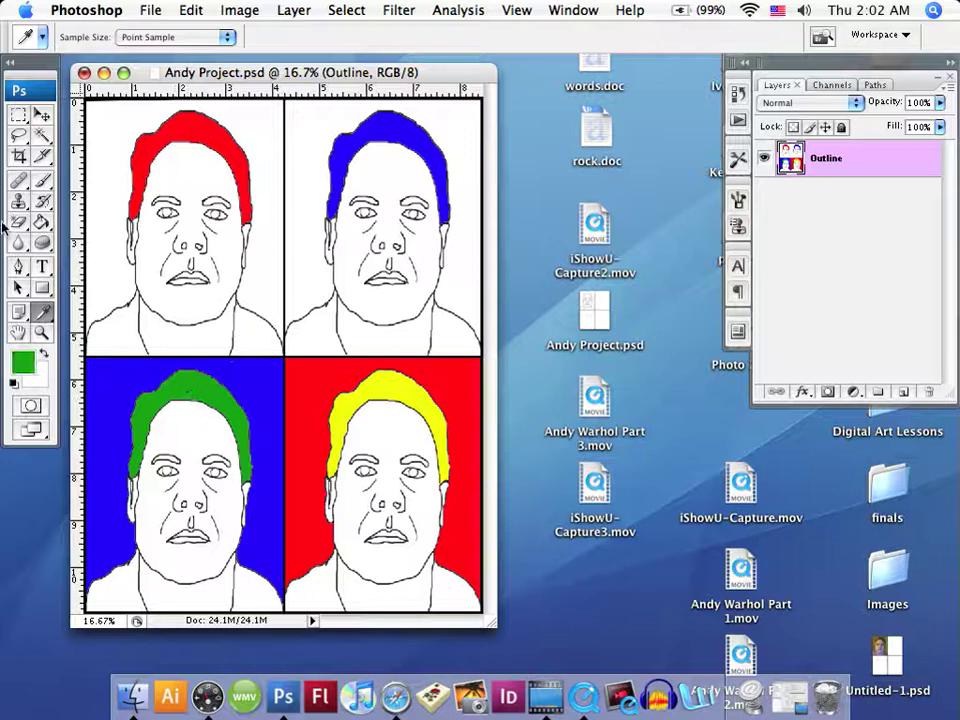
left_click(41, 222)
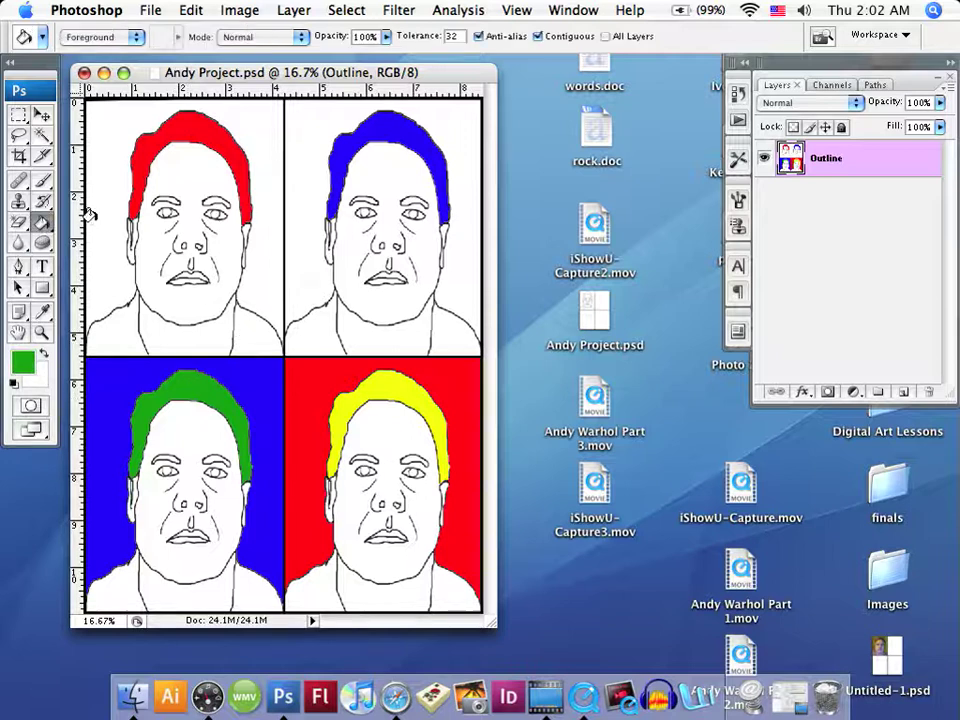
left_click(255, 122)
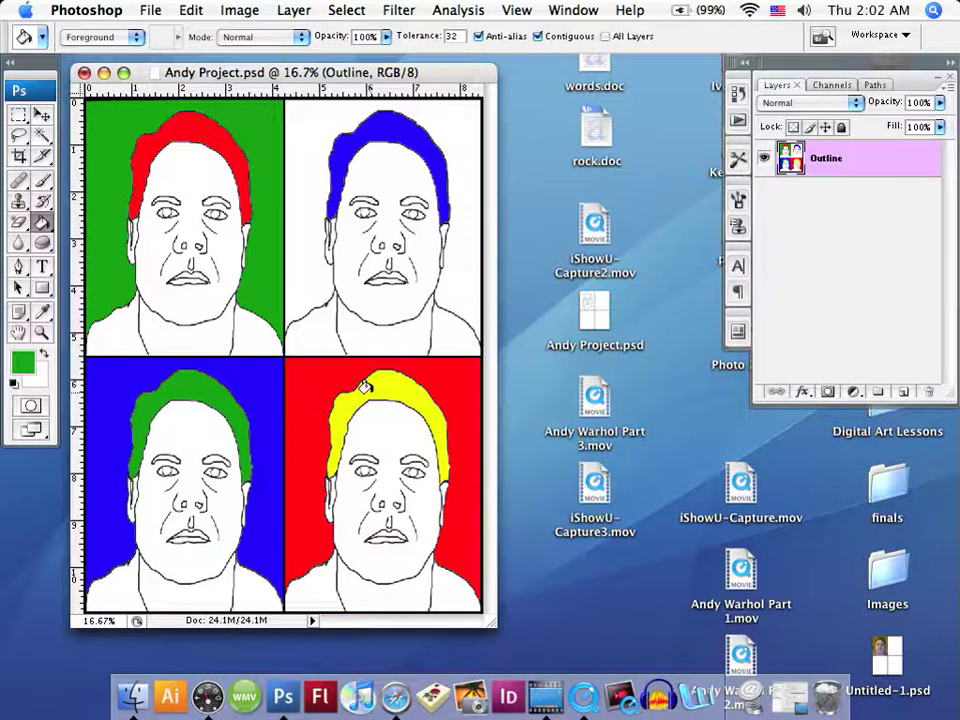
- Sample the yellow from the lower-right portrait's hair and fill the upper-right portrait's background with it
key("i")
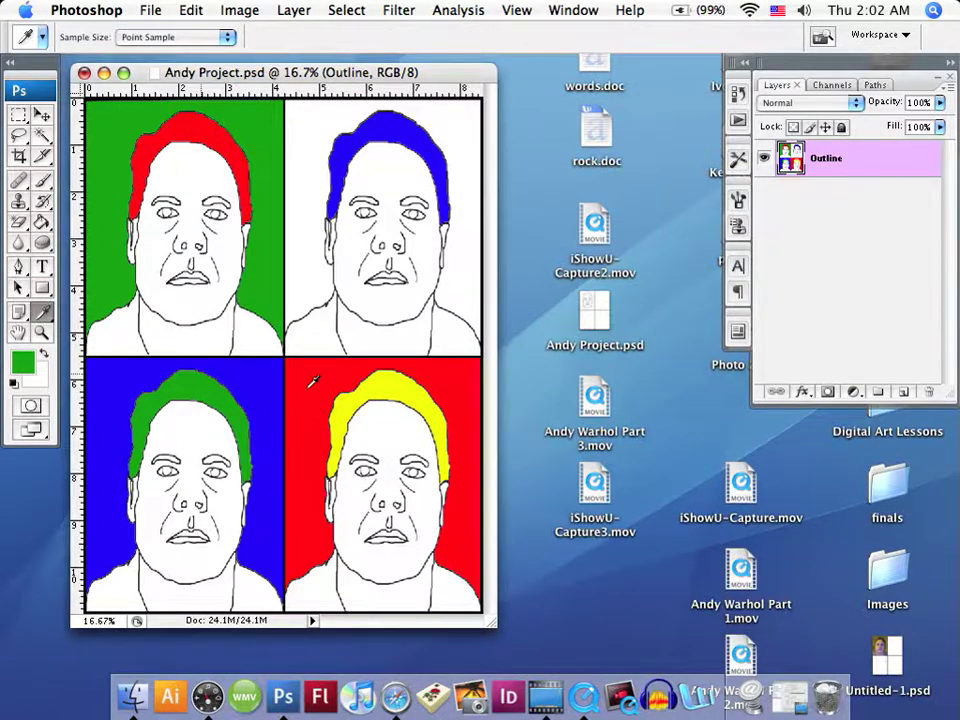
left_click(421, 393)
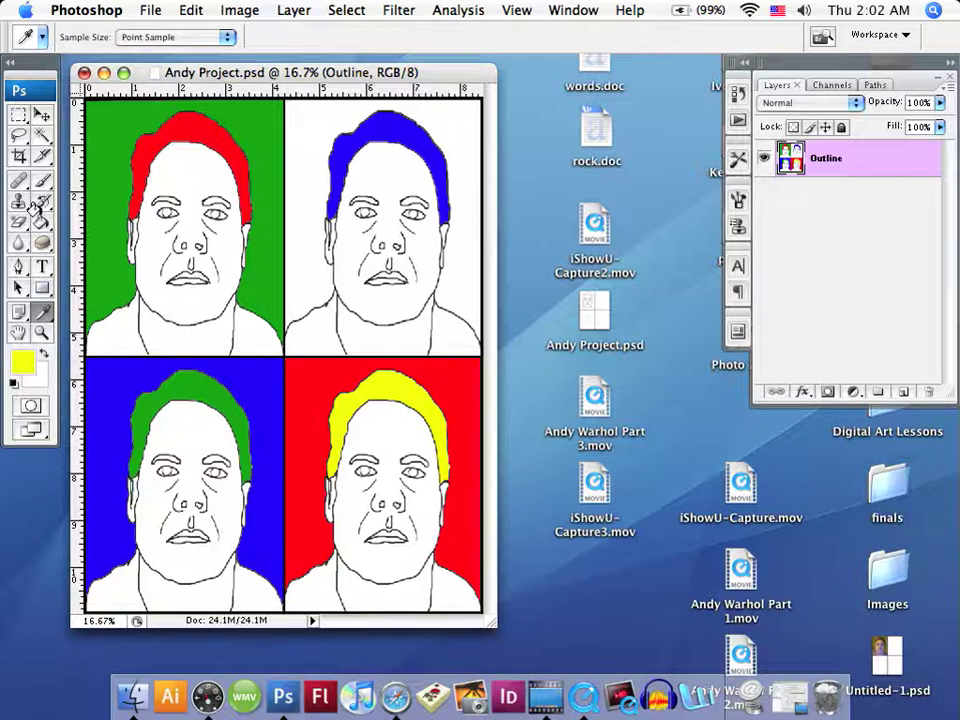
key("g")
left_click(303, 152)
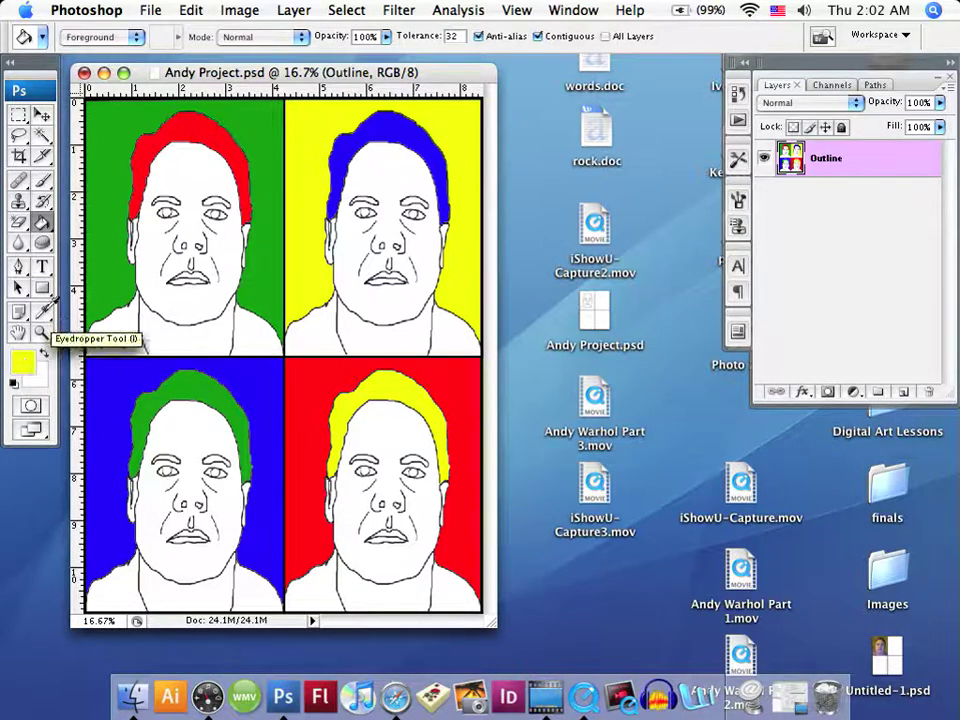
- Sample the green from the upper-left background and fill both eyebrows of the upper-right portrait with it
left_click(41, 311)
left_click(92, 280)
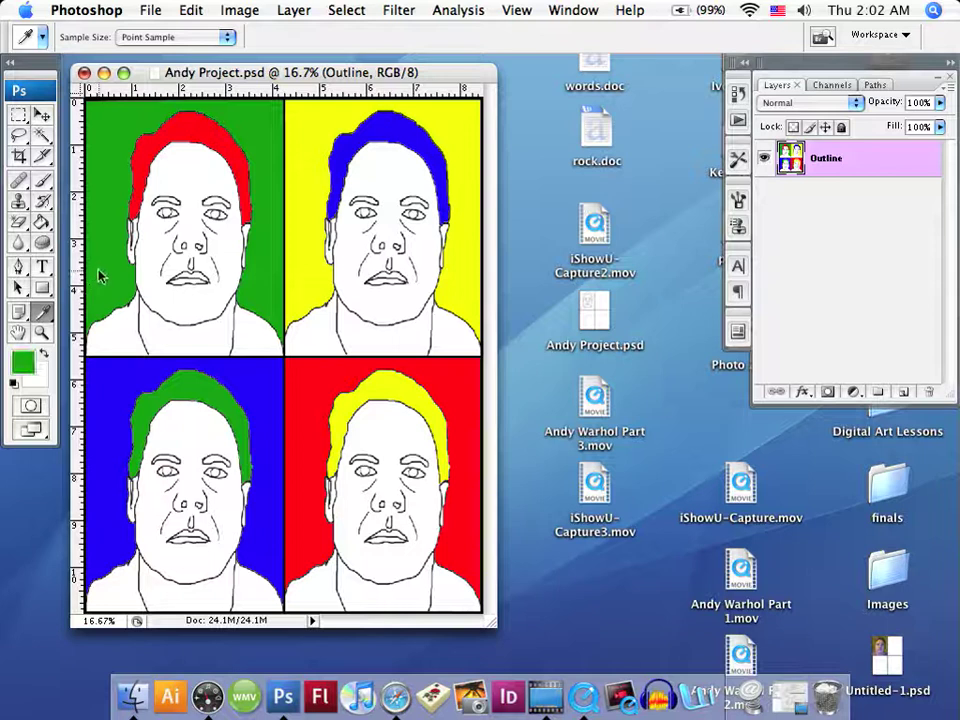
left_click(40, 224)
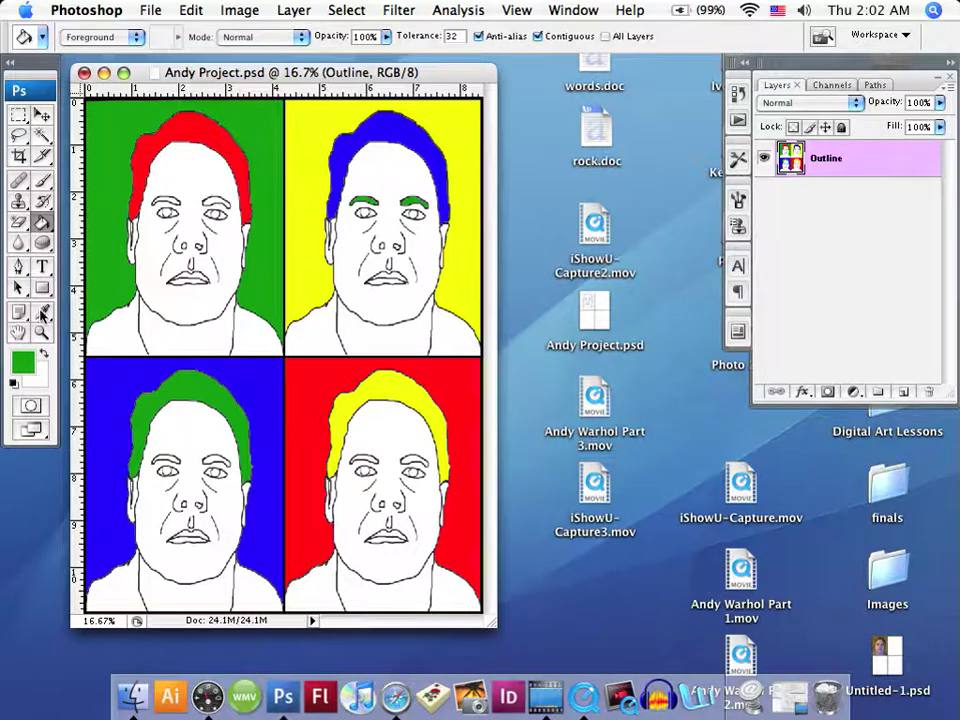
- Sample the blue from the lower-left background and fill both eyebrows of the lower-right portrait with it
left_click(42, 312)
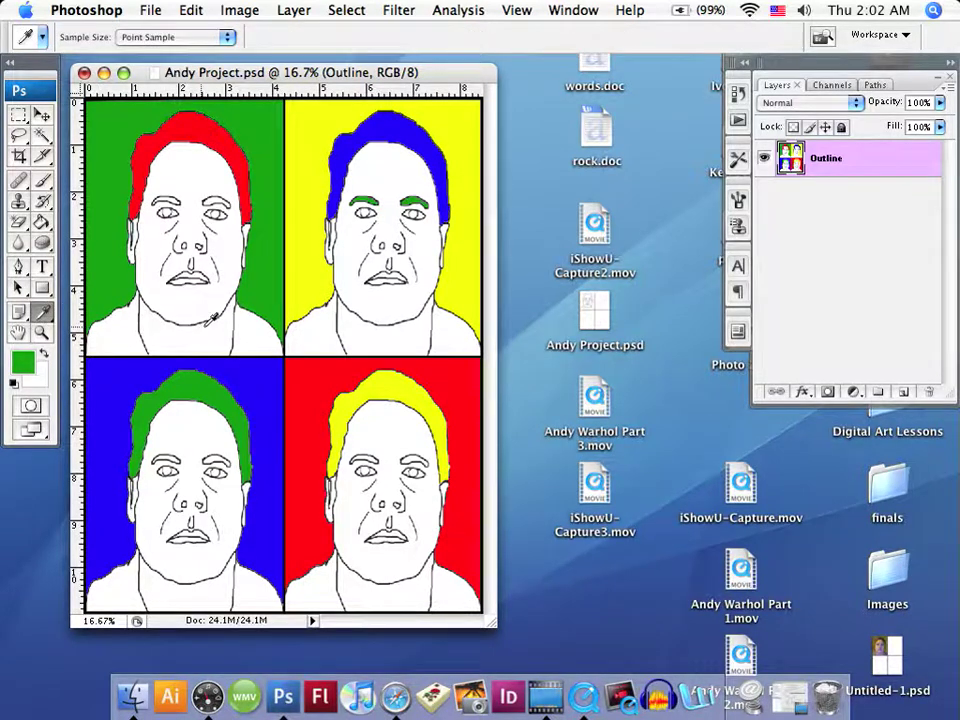
left_click(271, 406)
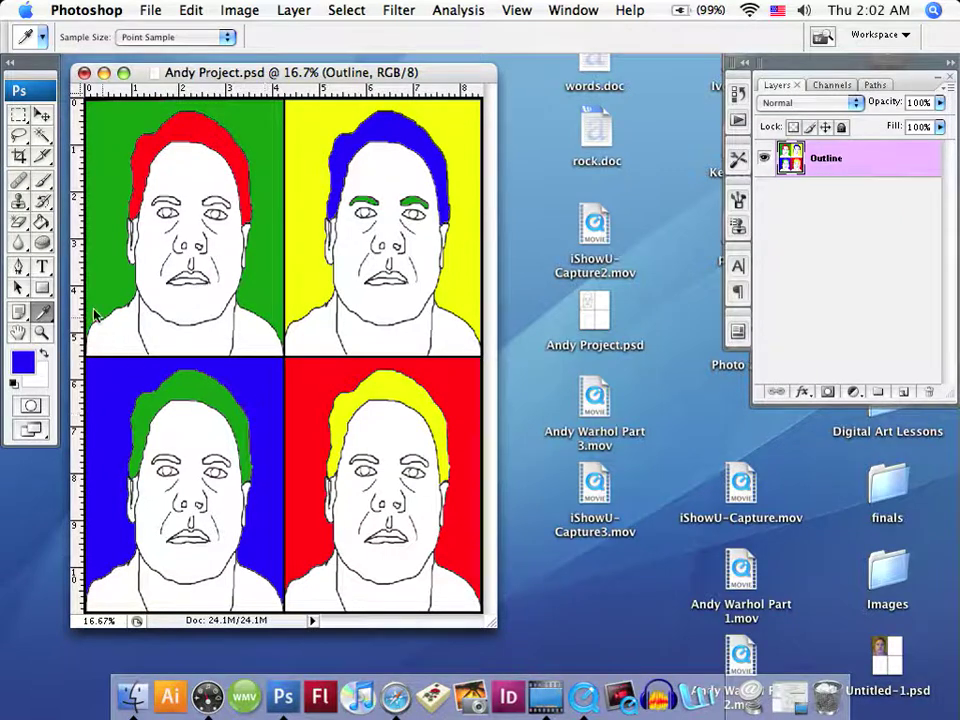
left_click(41, 223)
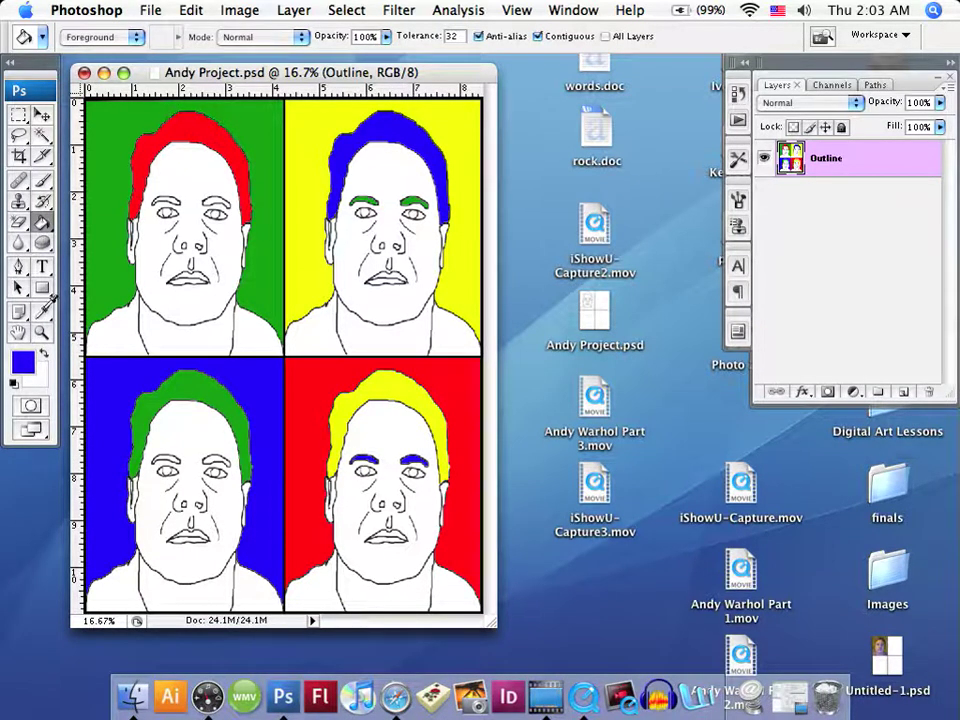
- Sample the yellow from the upper-right background and fill both eyebrows of the upper-left portrait with it
left_click(42, 310)
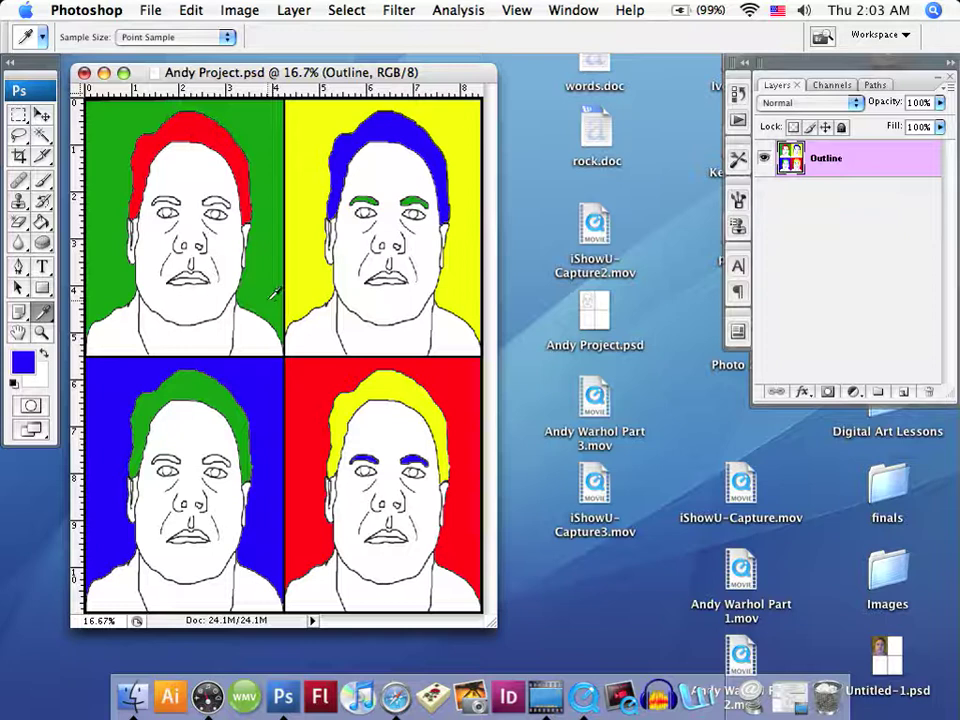
left_click(310, 265)
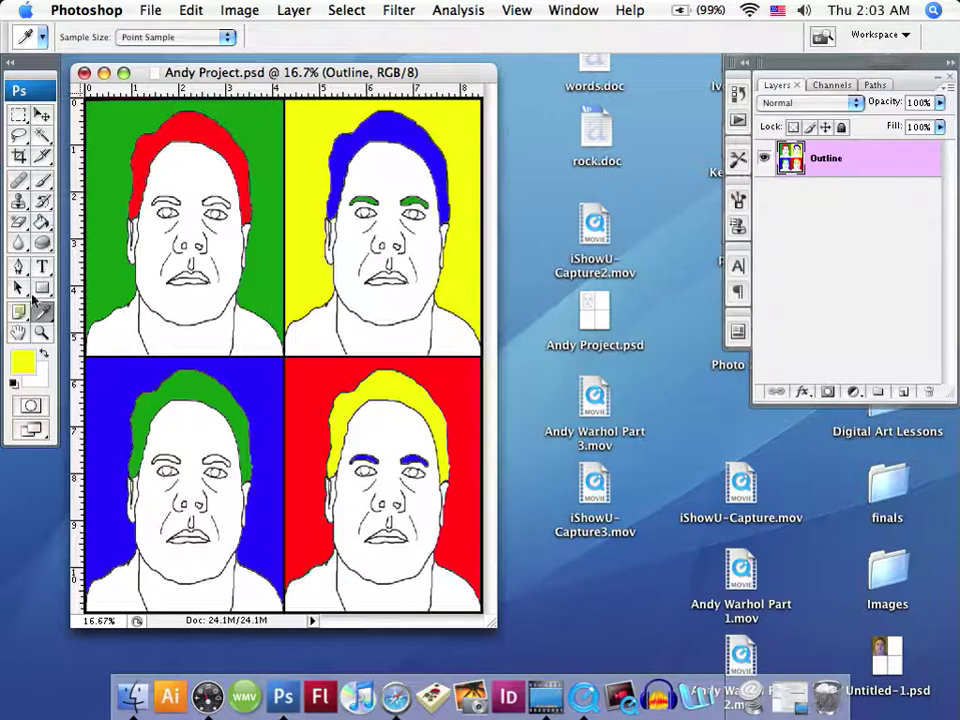
left_click(41, 222)
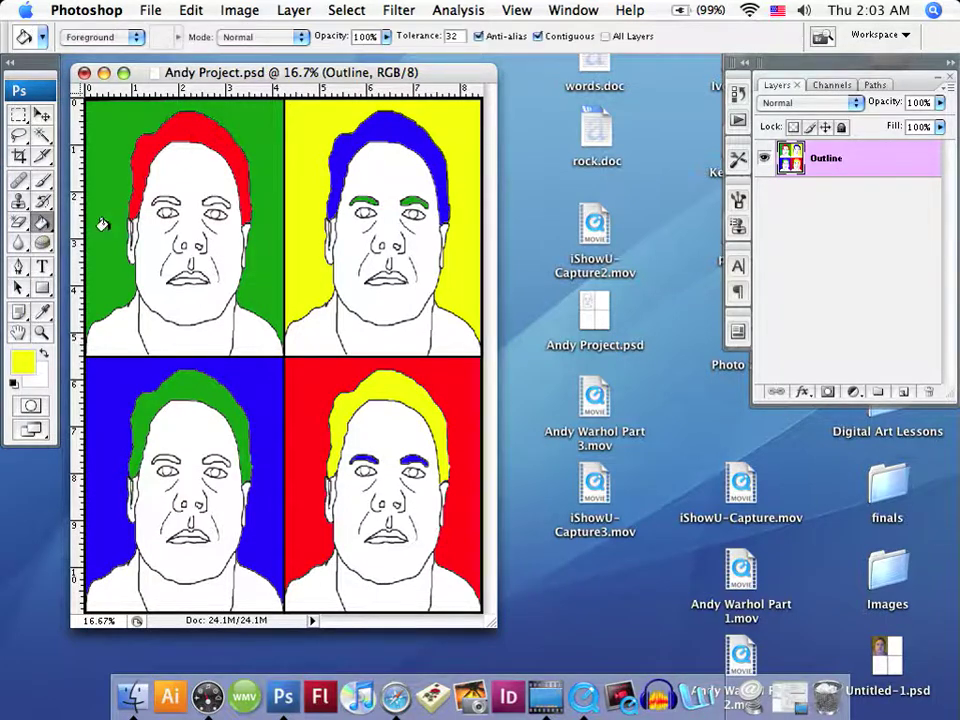
left_click(208, 198)
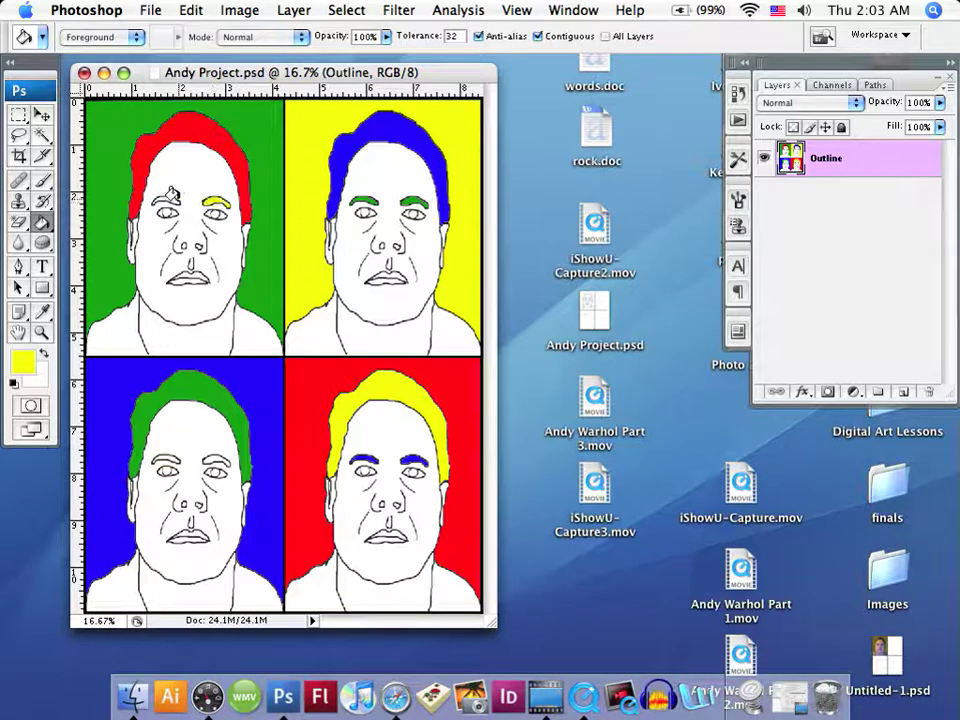
left_click(166, 197)
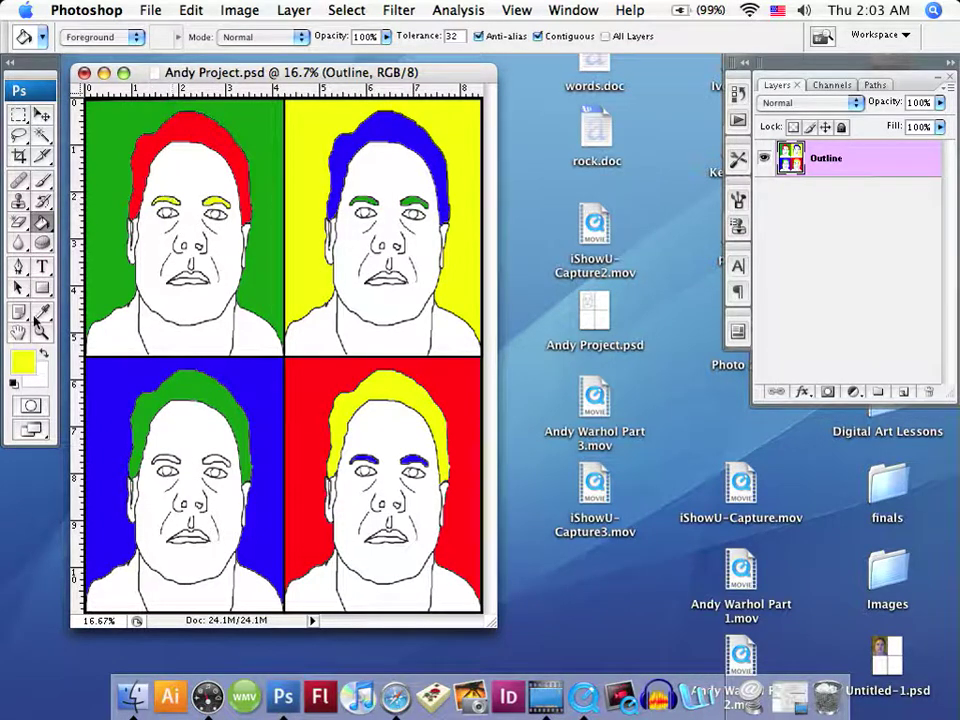
- Sample the red from the upper-left portrait's hair and fill both eyebrows of the lower-left portrait with it
left_click(43, 316)
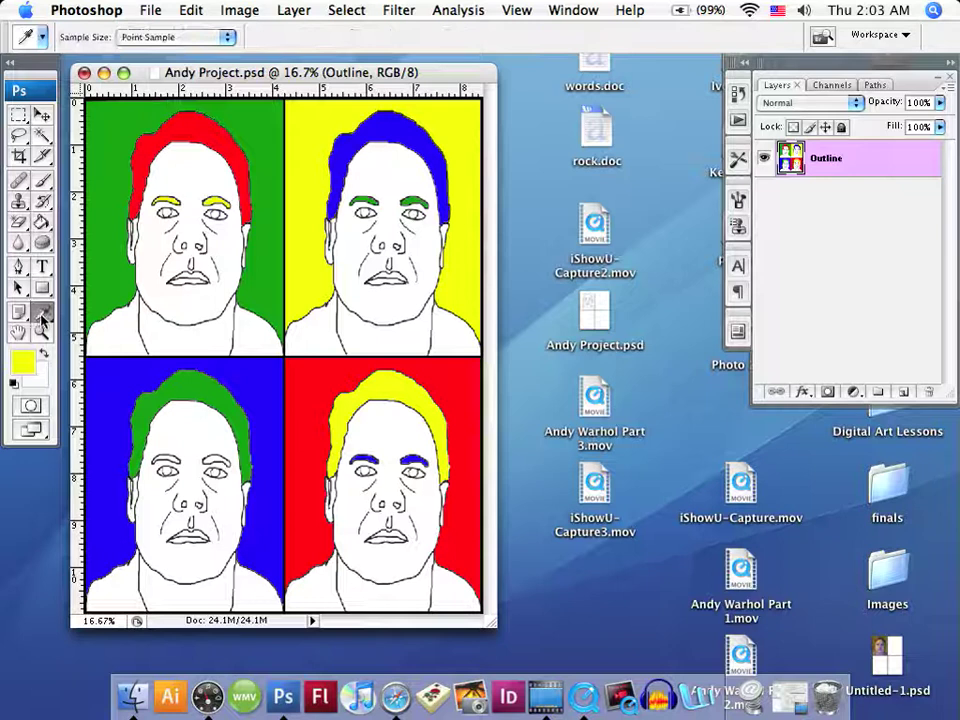
left_click(222, 130)
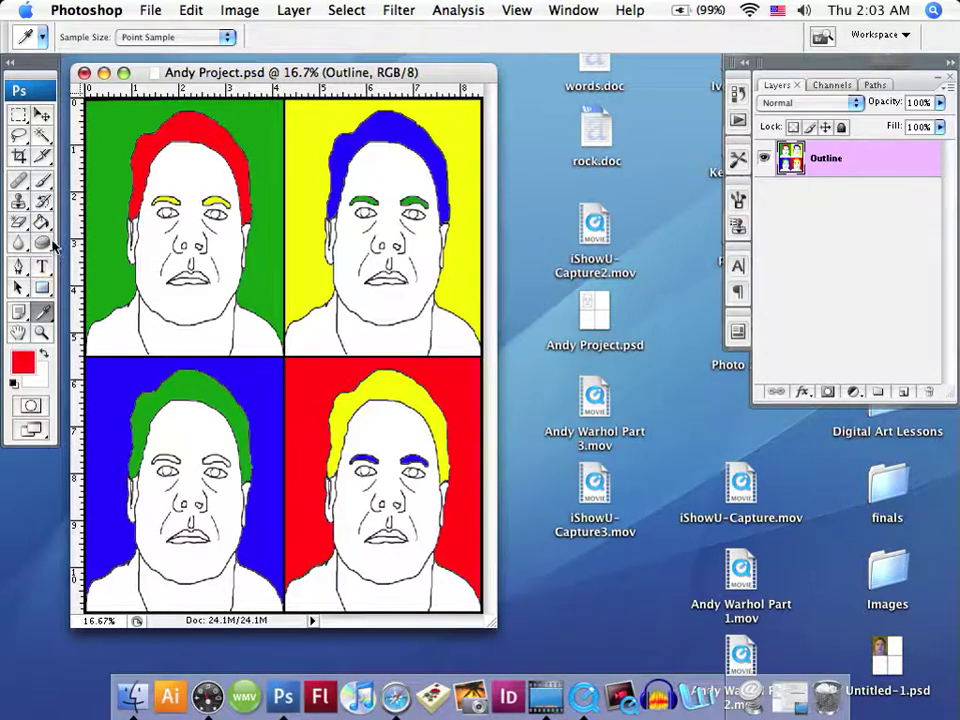
key("g")
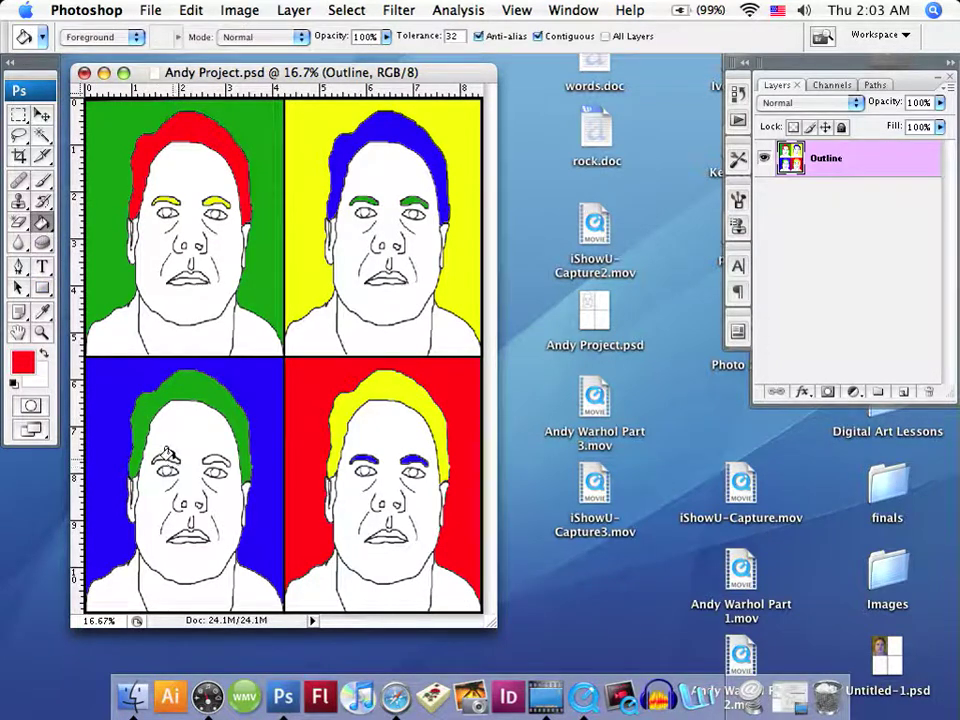
left_click(212, 457)
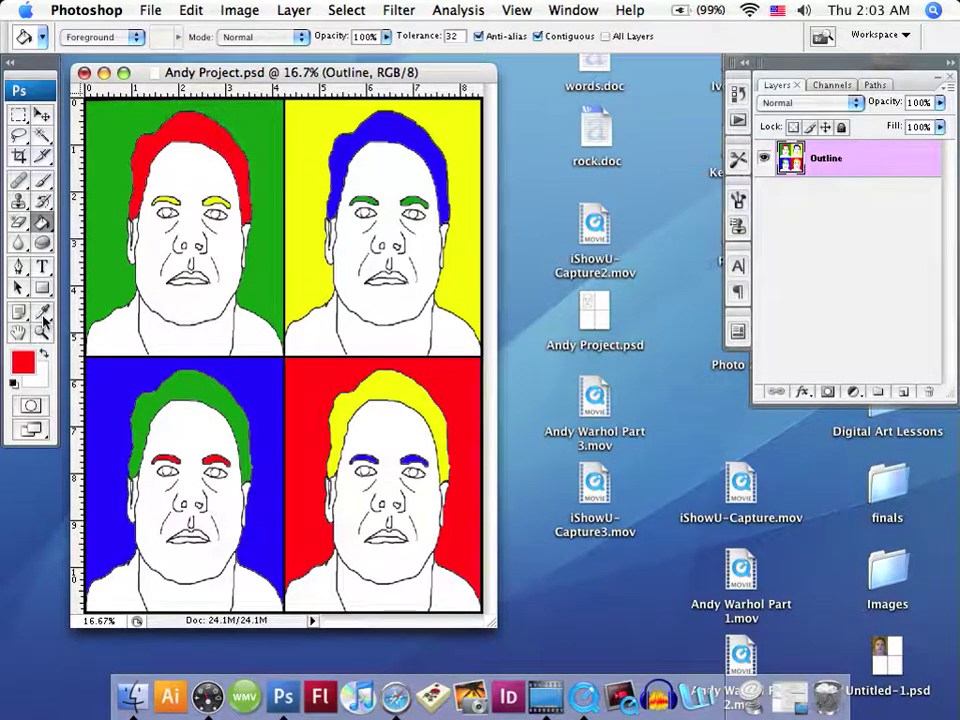
- Sample the blue from the lower-left background and fill the upper-left portrait's face with it
left_click(43, 315)
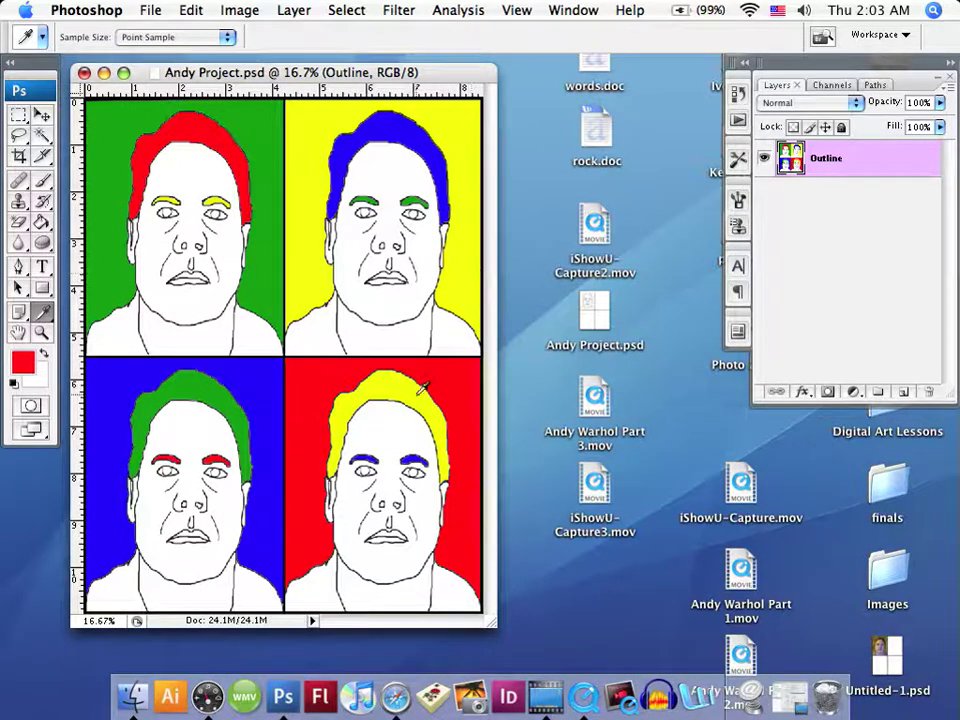
left_click(278, 405)
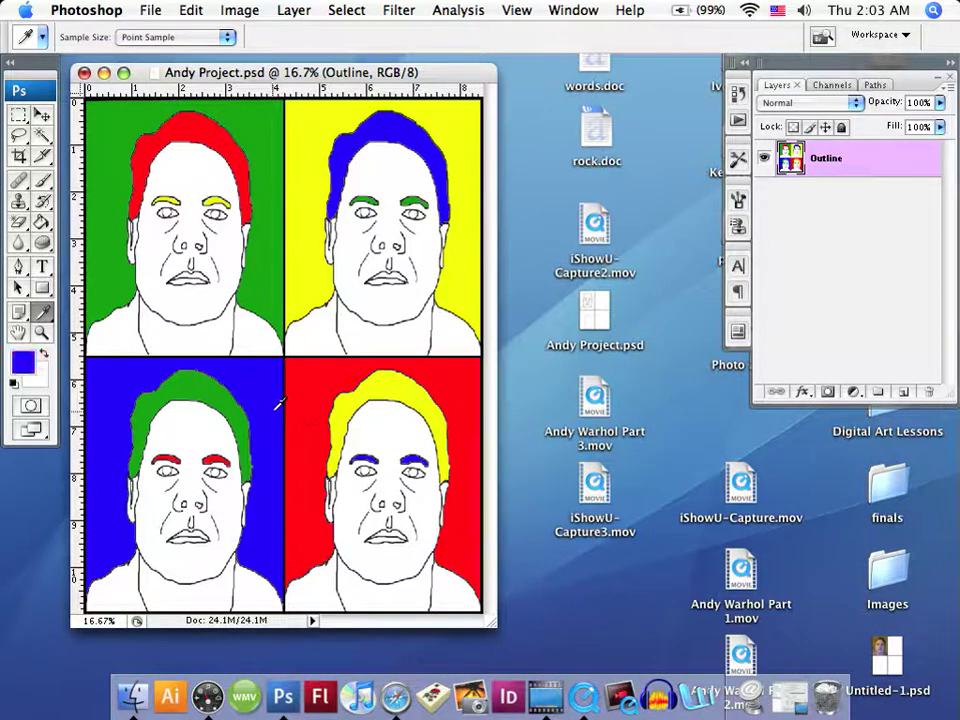
left_click(42, 222)
left_click(172, 175)
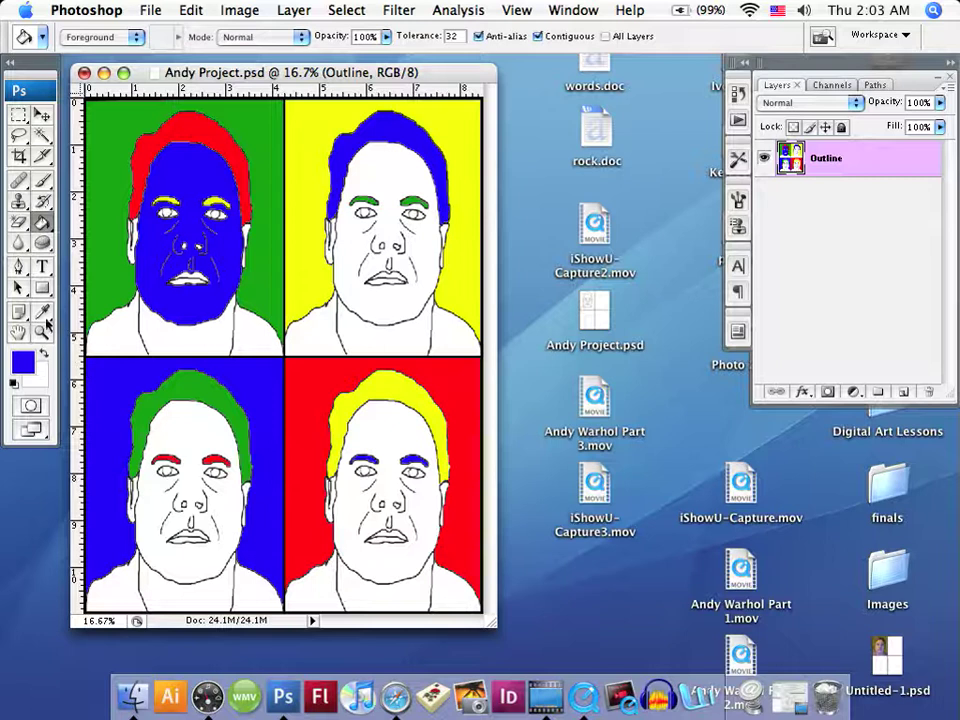
- Sample the red from the lower-right background and fill the upper-right portrait's face with it
left_click(42, 313)
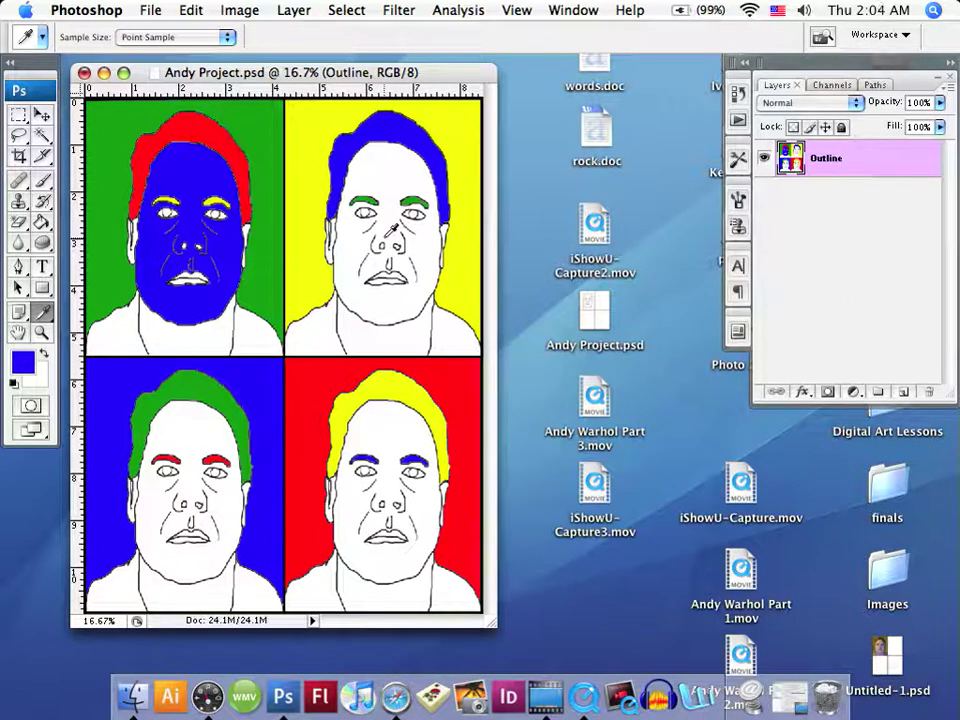
left_click(317, 404)
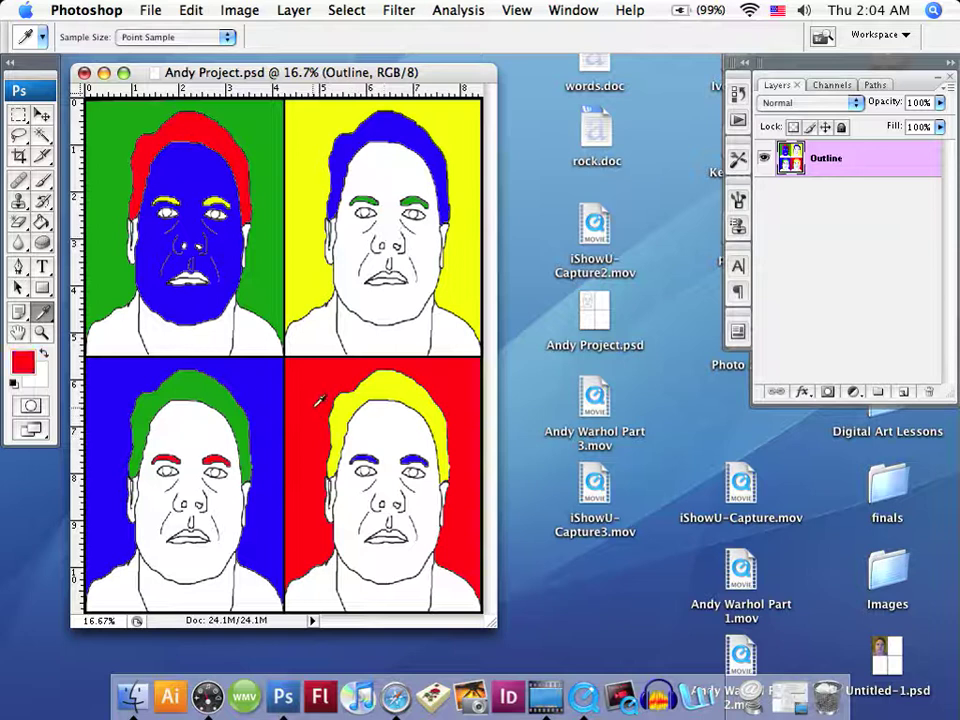
left_click(40, 222)
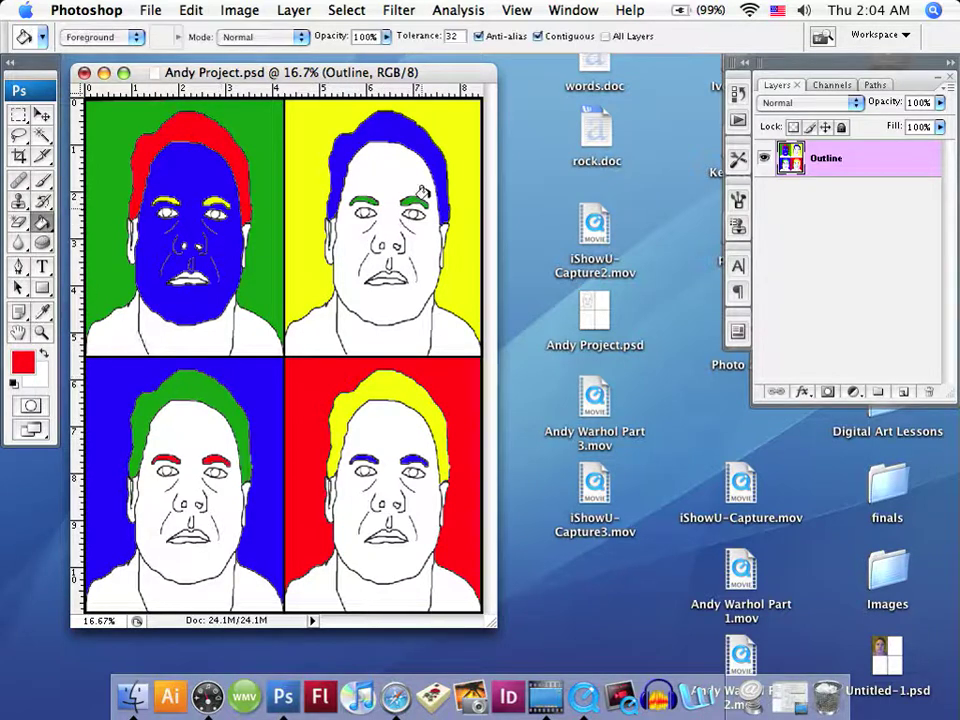
left_click(395, 172)
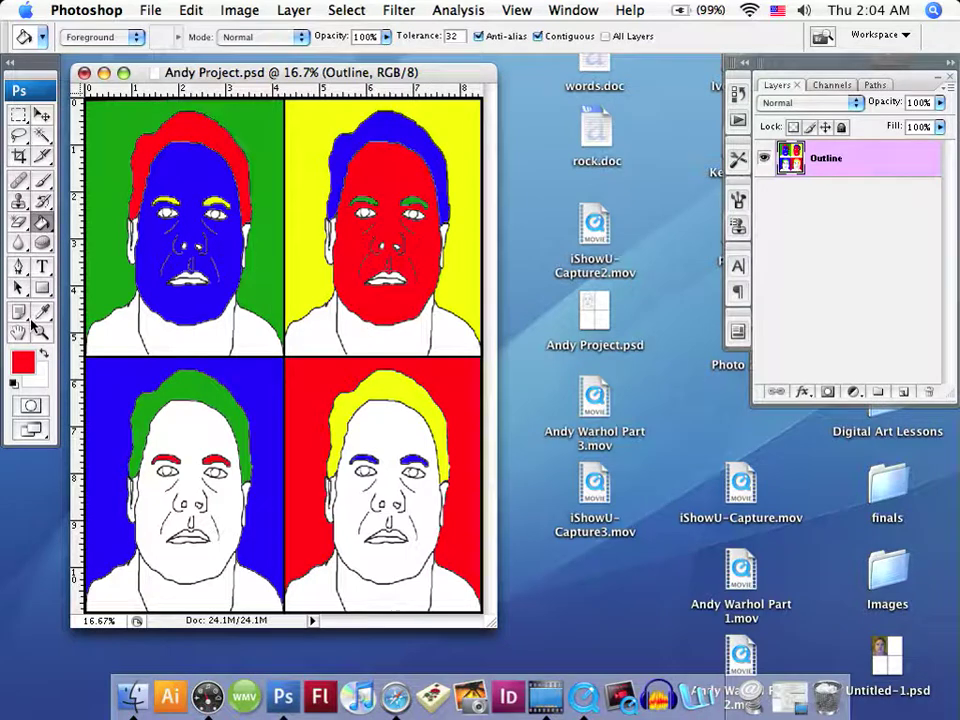
- Sample the yellow from the upper-right background and fill the lower-left portrait's face with it
left_click(42, 311)
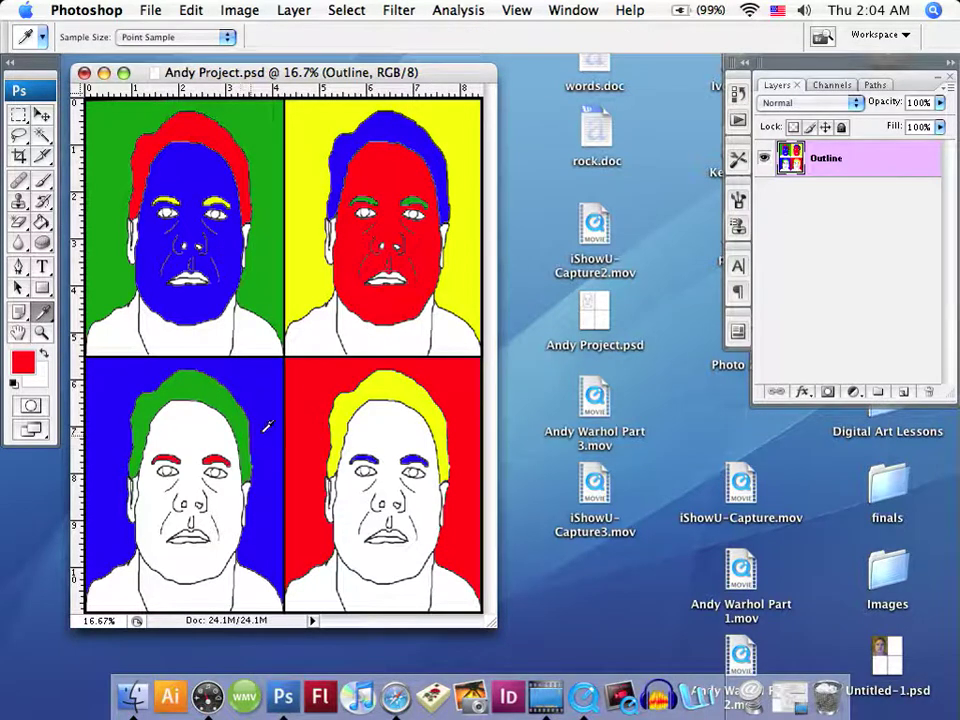
left_click(305, 298)
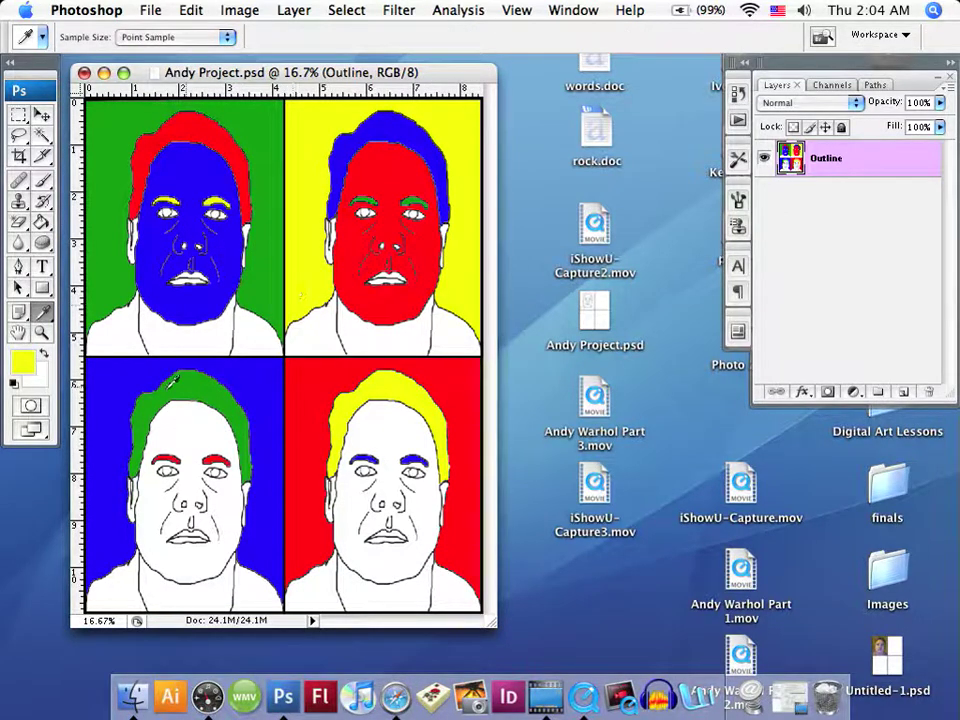
left_click(40, 222)
left_click(203, 440)
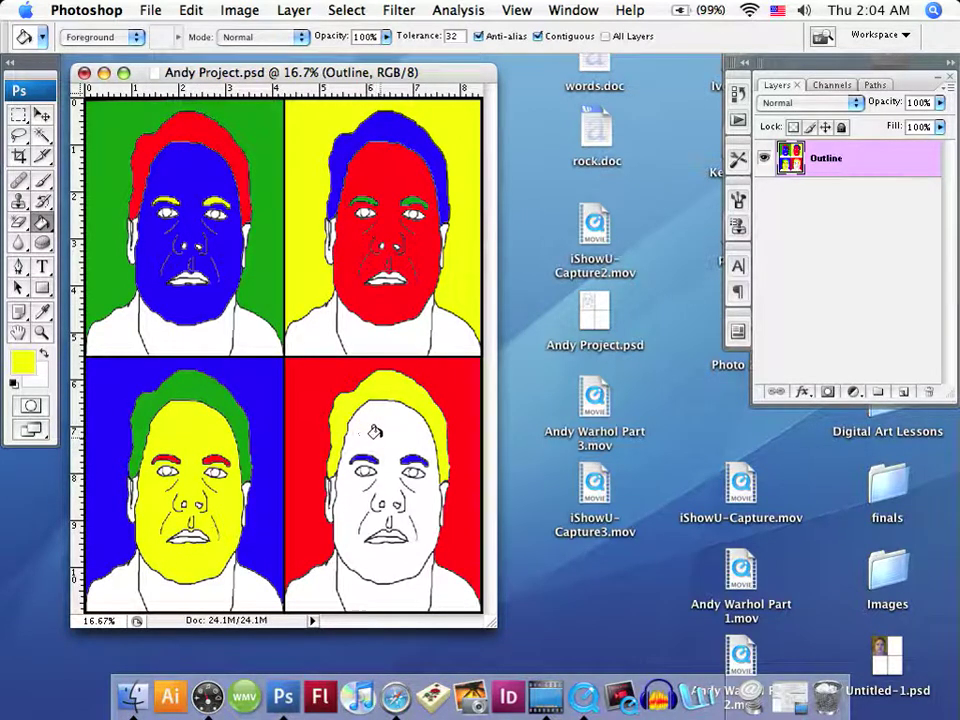
- Sample the green from the lower-left portrait's hair and fill the lower-right portrait's face with it
left_click(42, 314)
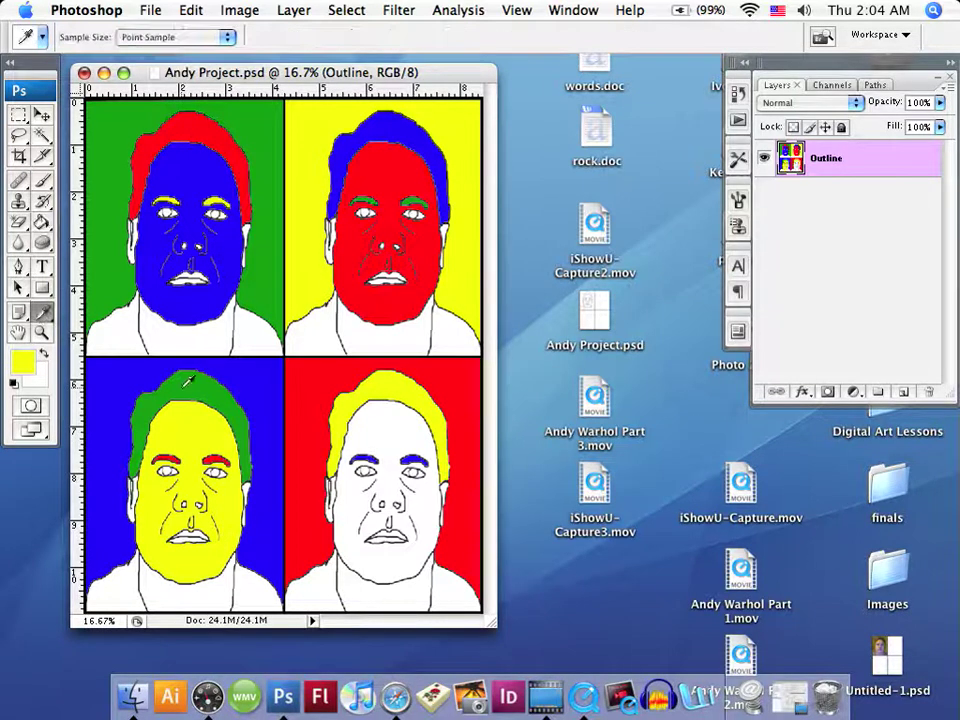
left_click(190, 397)
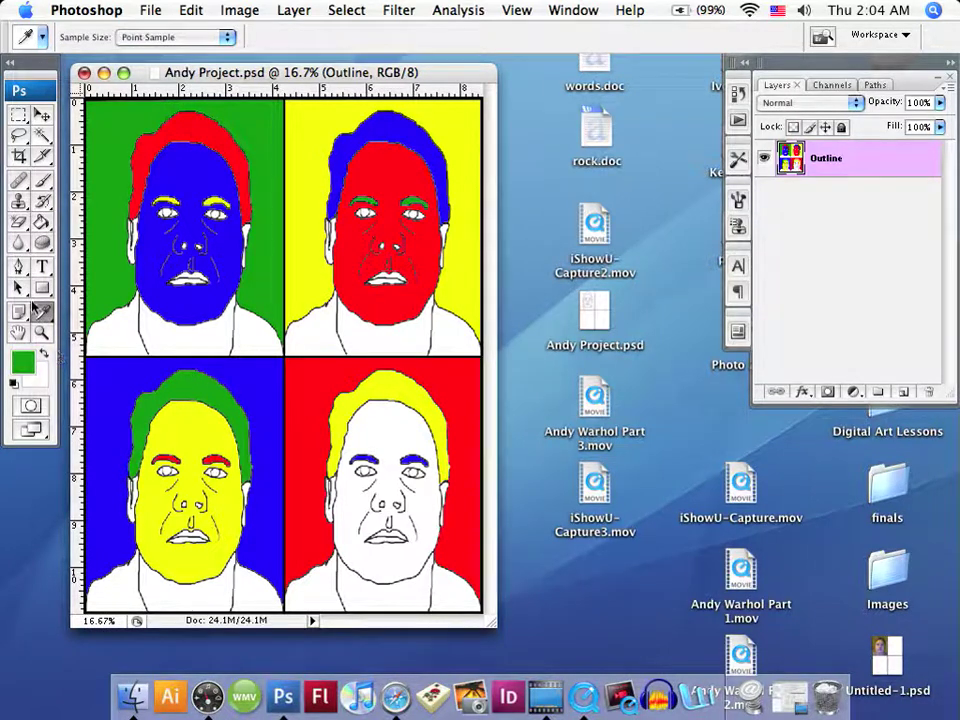
key("g")
left_click(437, 466)
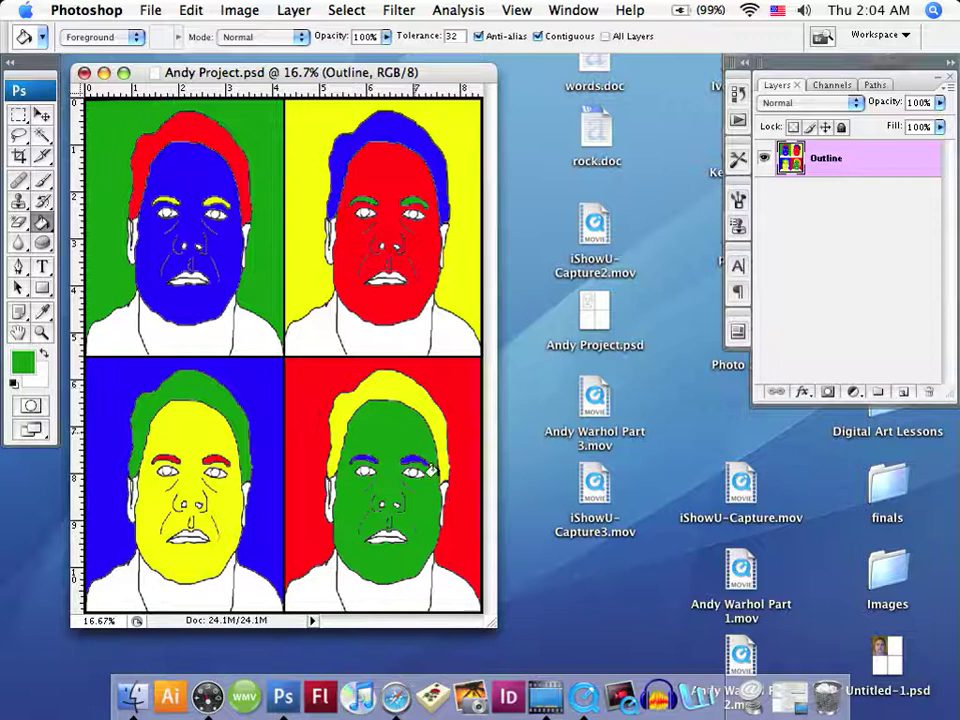